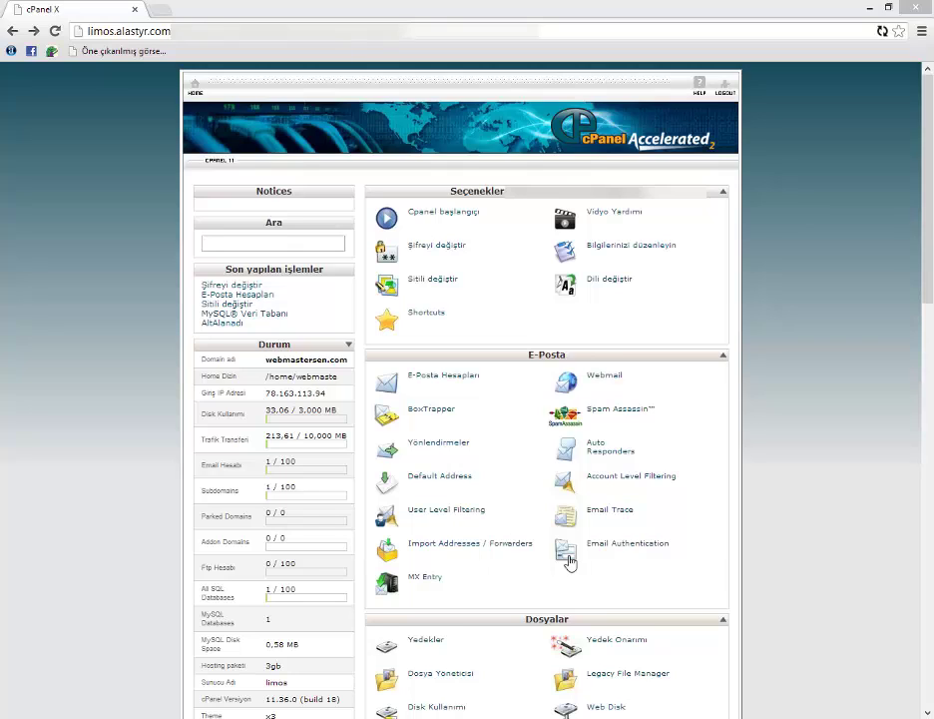
Step: Scroll down the cPanel home to Softaculous and open the WordPress installer overview (version 3.5.1)
click(649, 554)
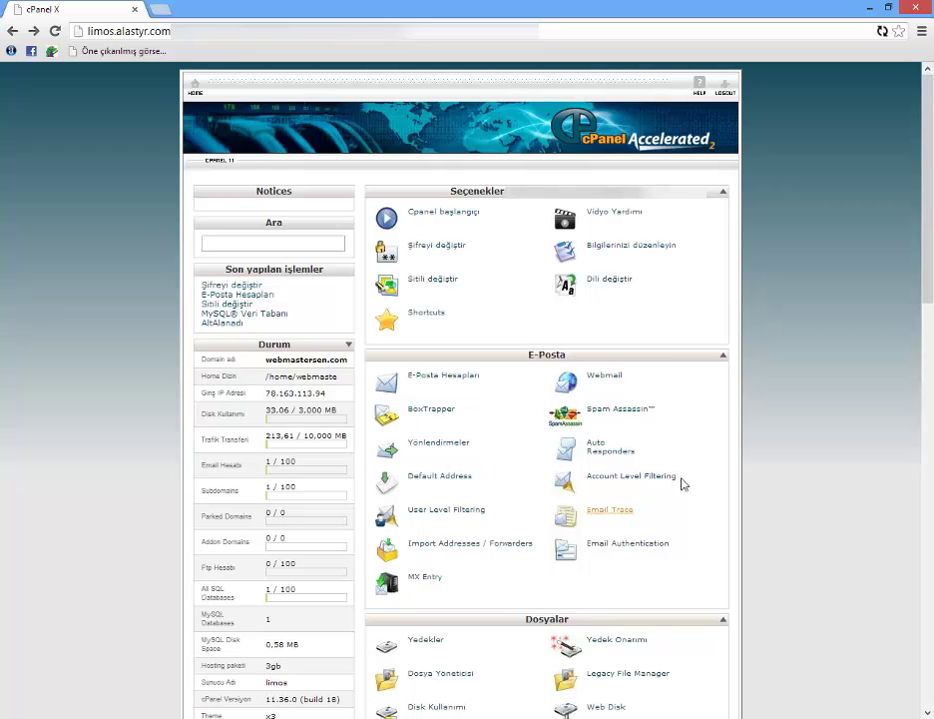
scroll(709, 429, down, 1)
scroll(710, 422, down, 9)
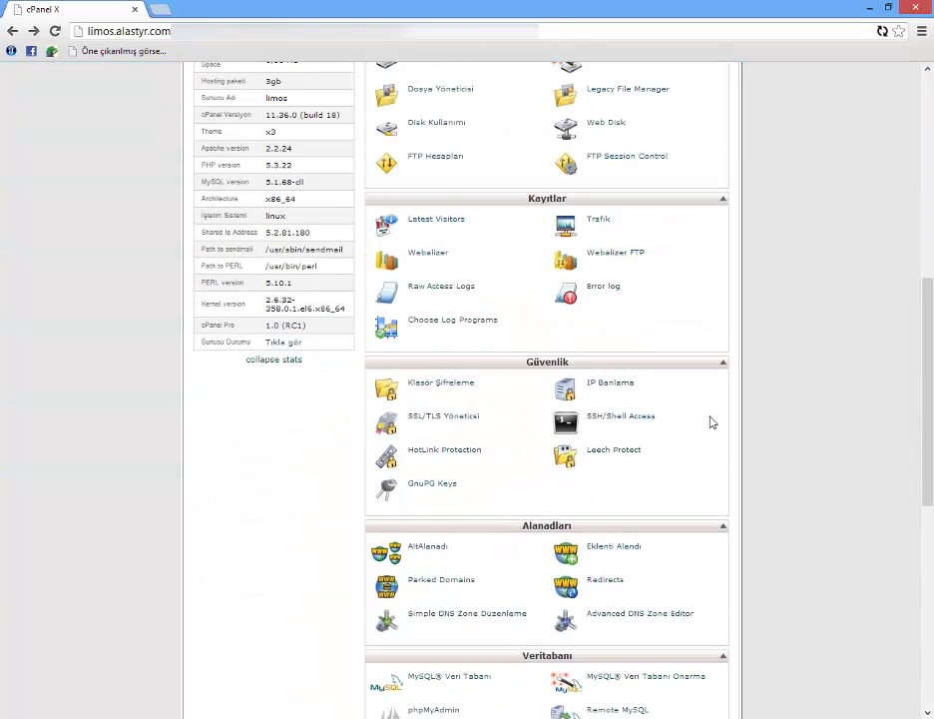
scroll(730, 443, down, 3)
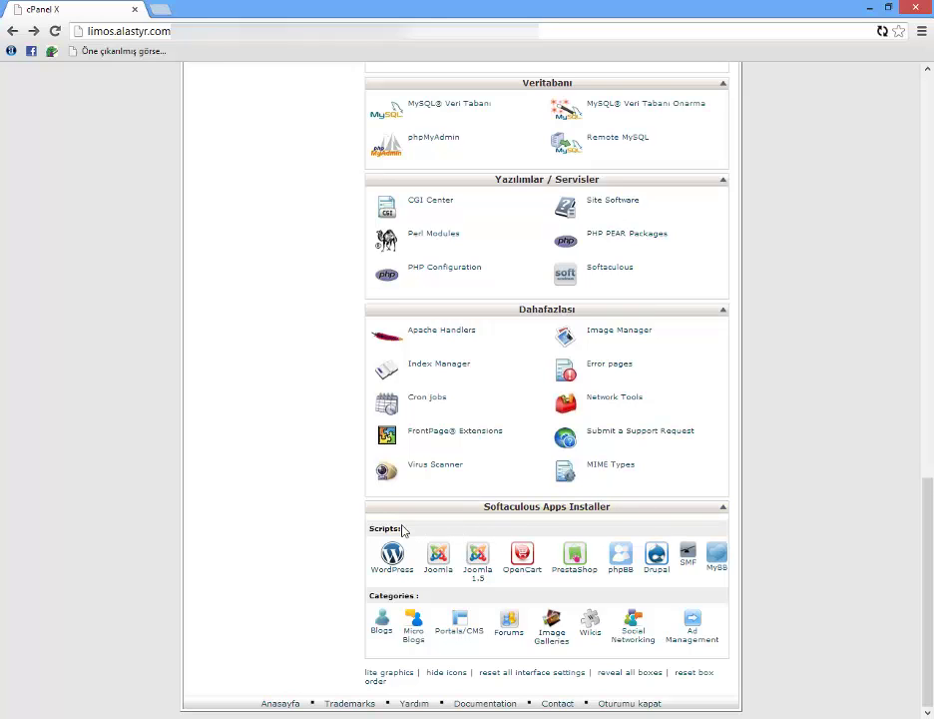
click(395, 565)
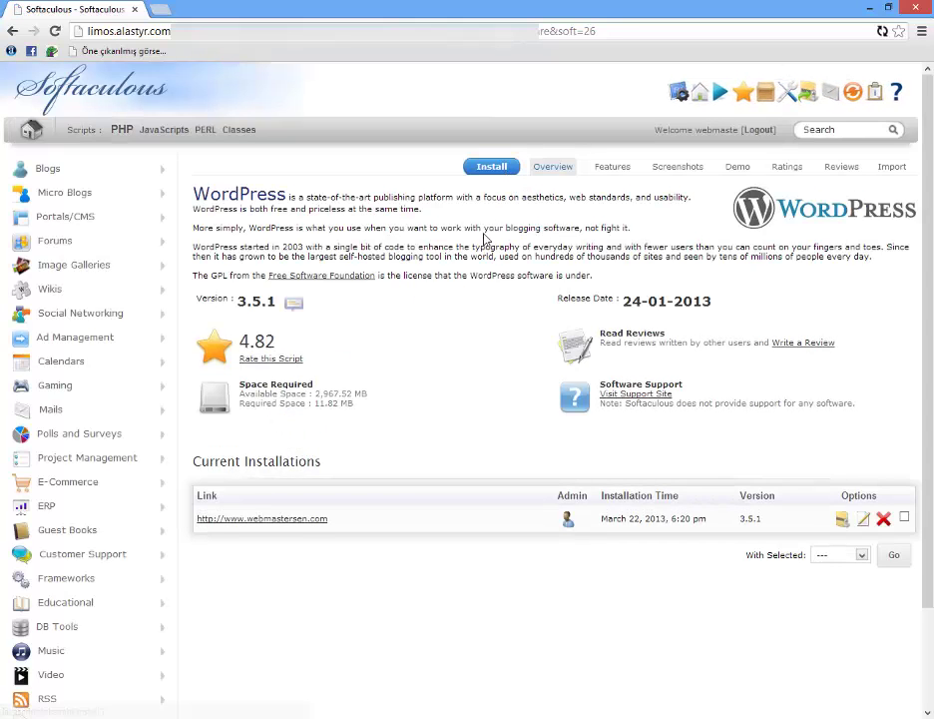
click(504, 170)
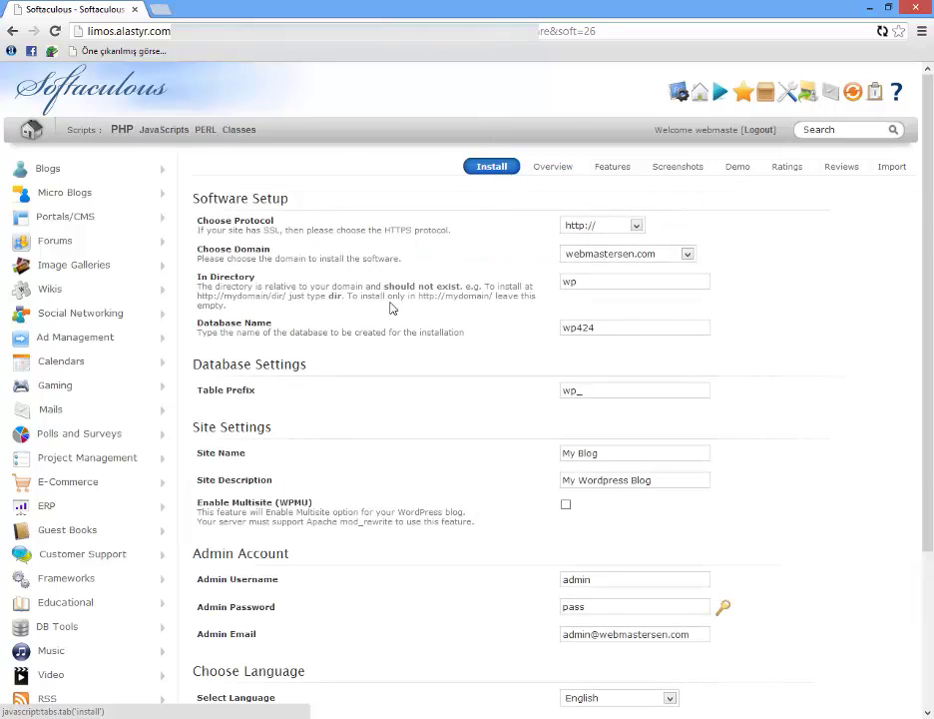
click(590, 227)
click(589, 228)
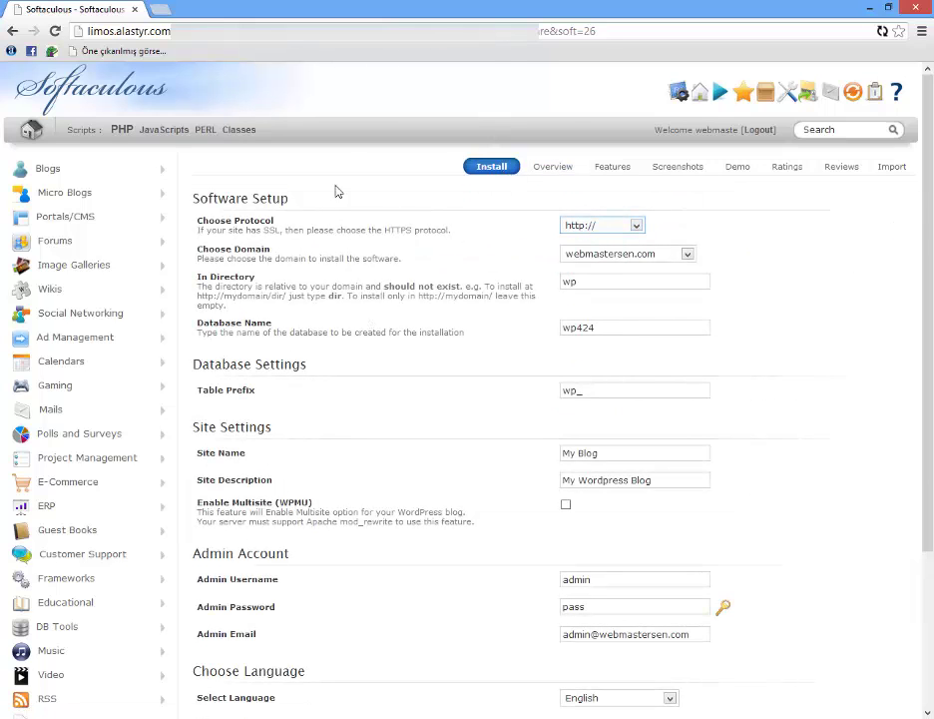
scroll(333, 354, down, 3)
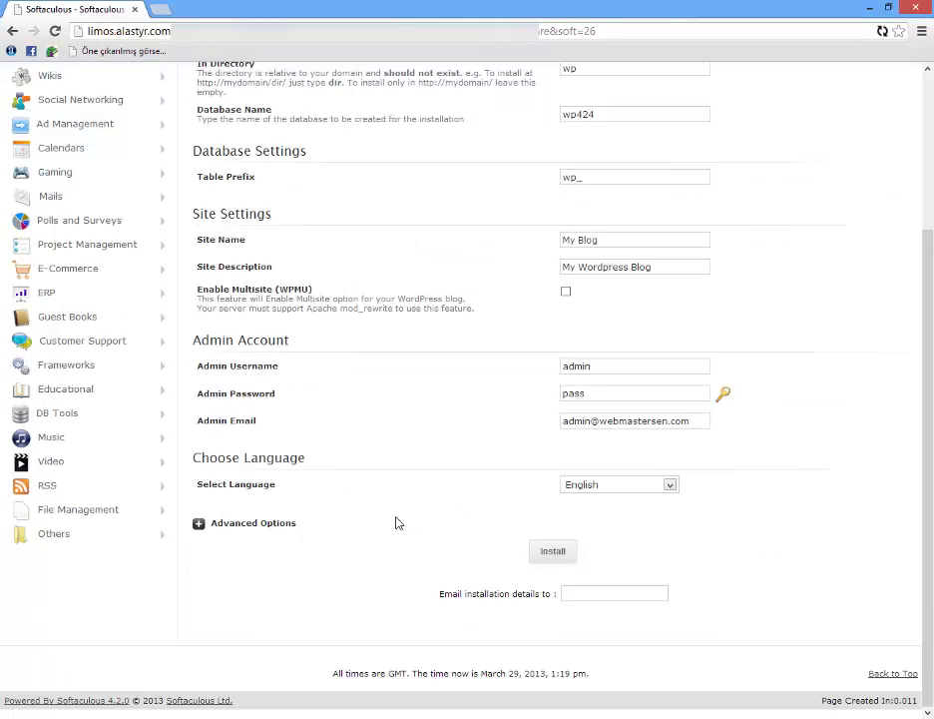
scroll(289, 382, up, 3)
drag(198, 221, 599, 224)
click(599, 226)
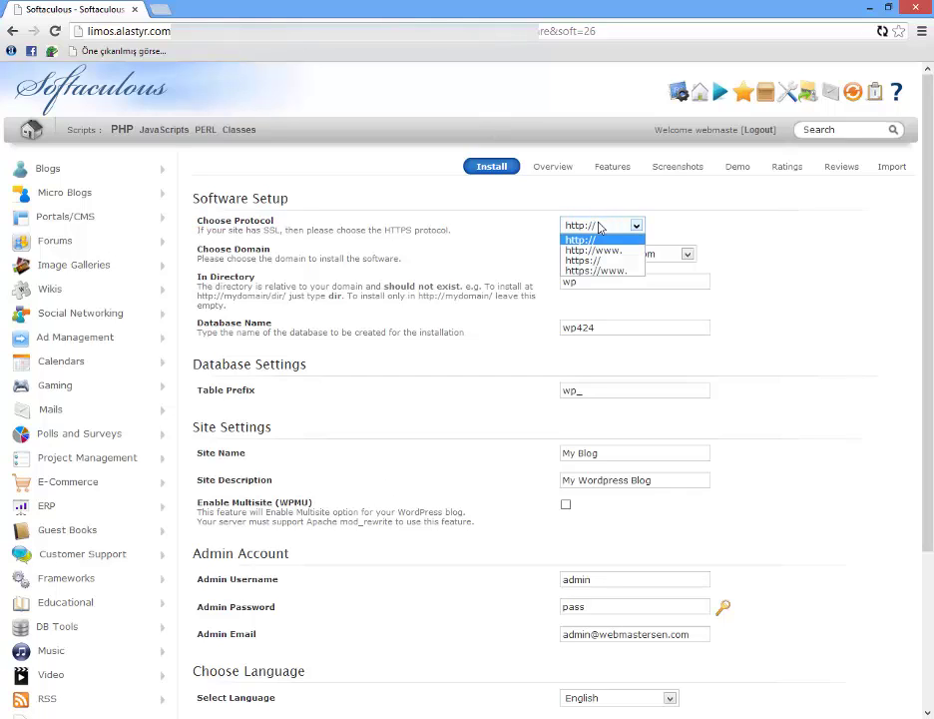
click(596, 250)
click(602, 225)
click(597, 238)
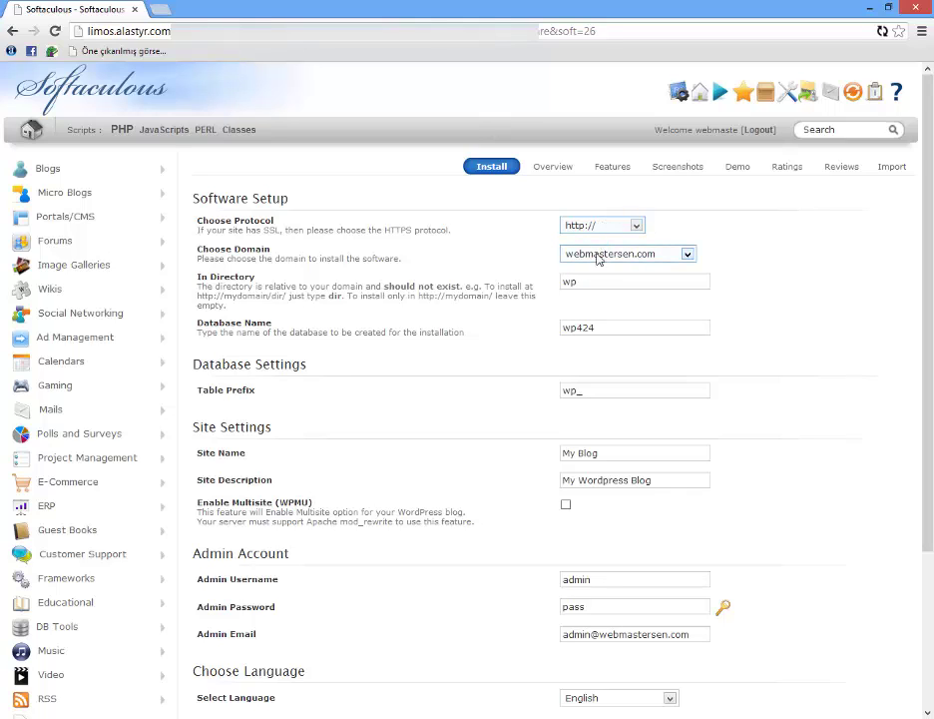
click(577, 228)
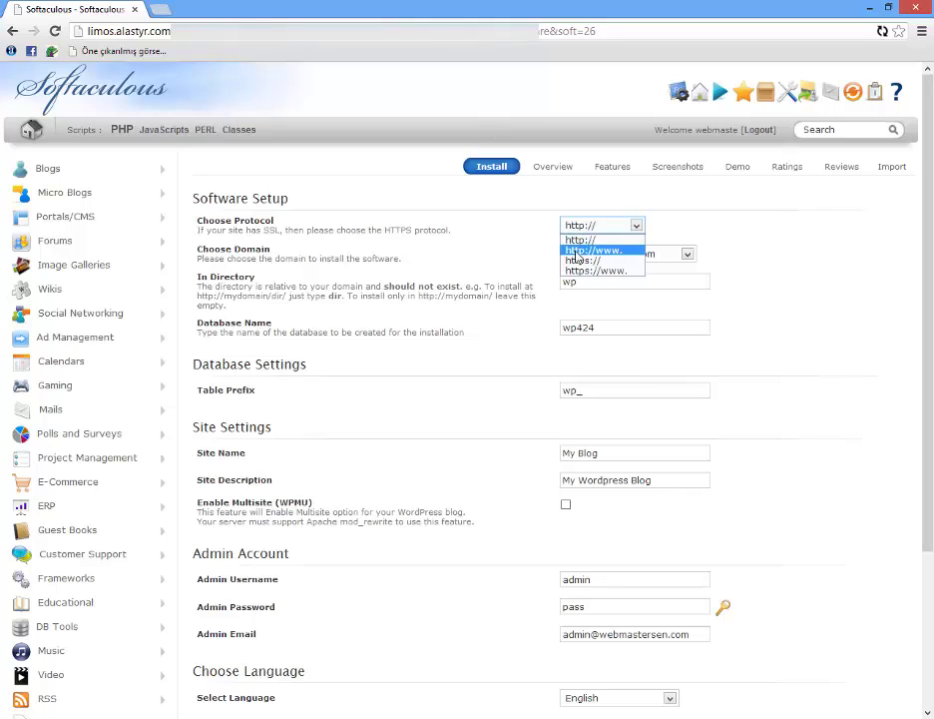
click(589, 249)
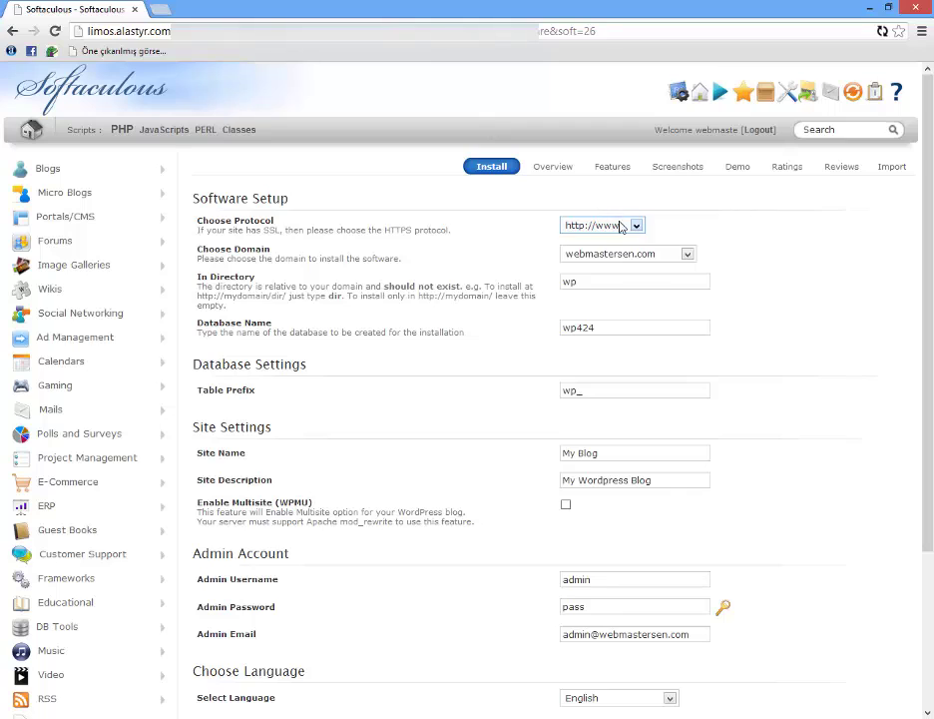
click(619, 225)
click(616, 241)
Step: Choose ders.webmastersen.com as the installation domain
click(663, 254)
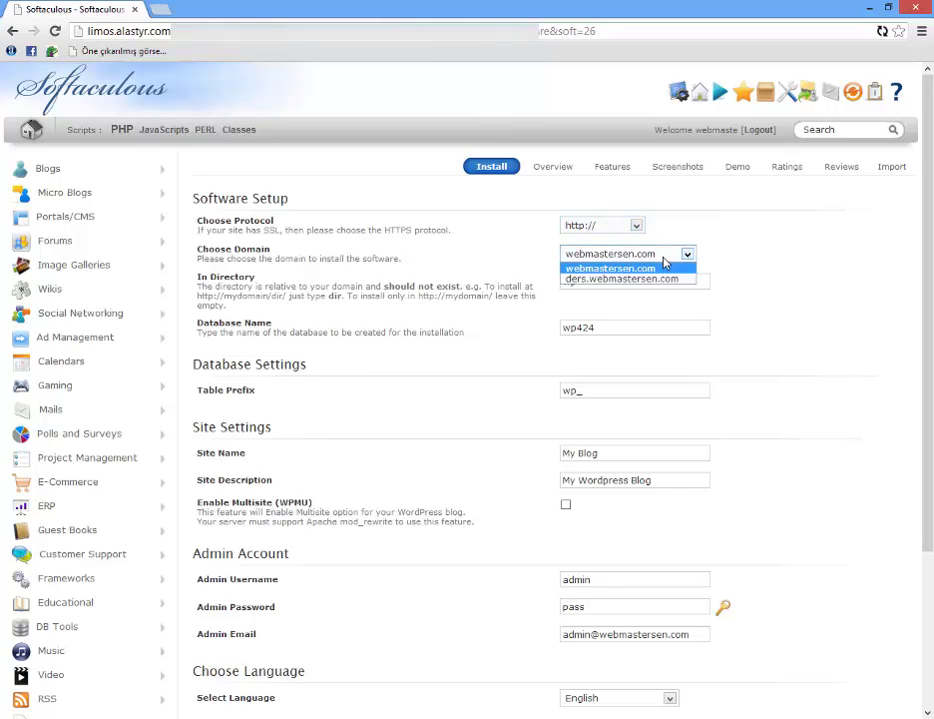
click(647, 279)
click(647, 281)
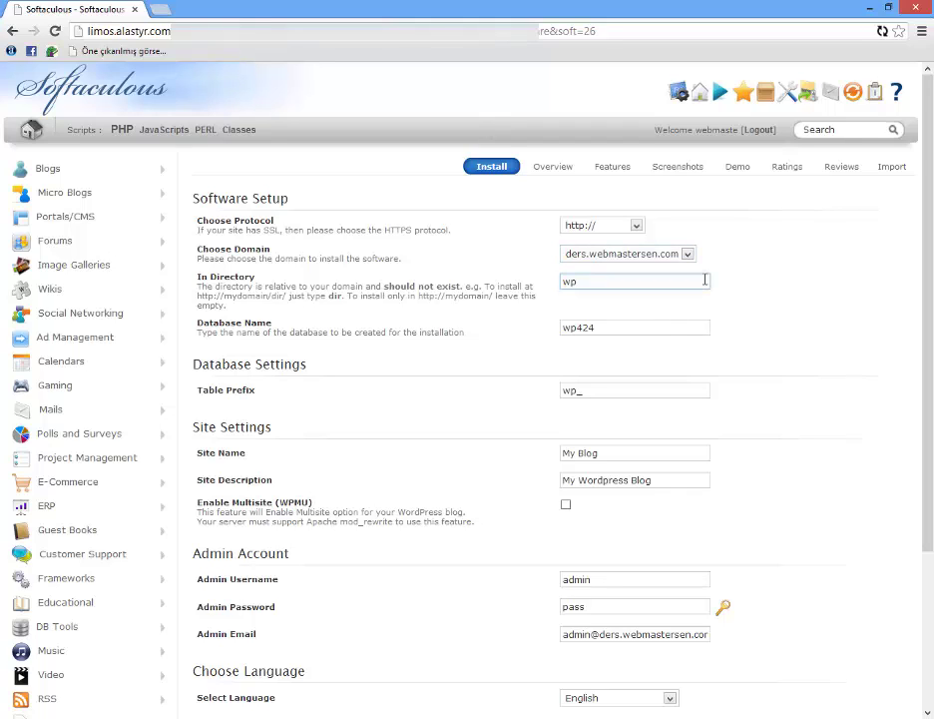
Step: Clear the In Directory field and replace database name wp424 with videoluders
drag(705, 280, 376, 285)
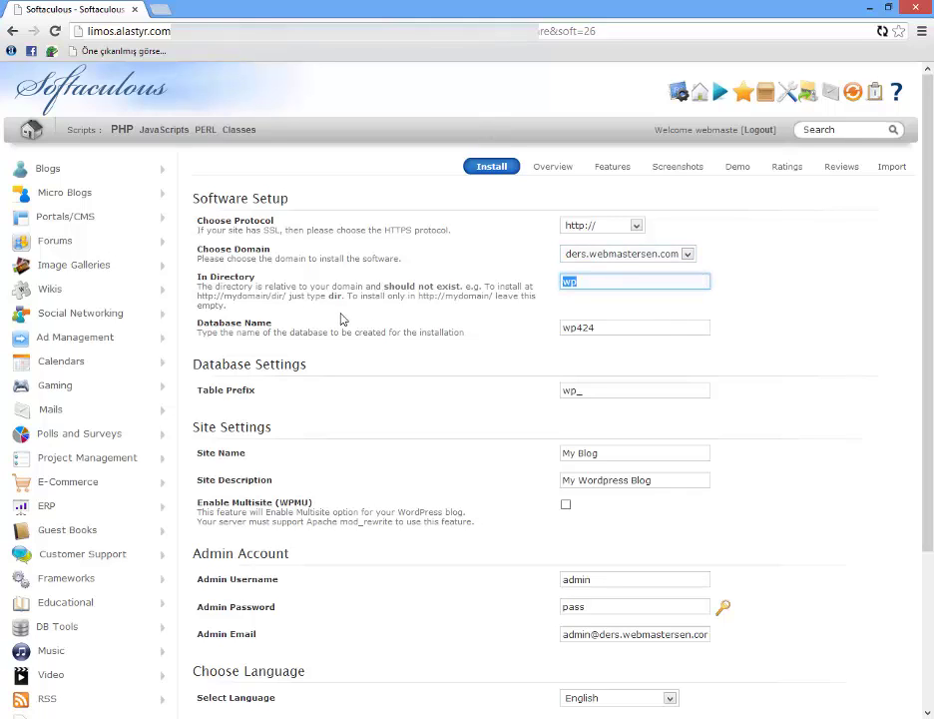
key(BackSpace)
double_click(611, 325)
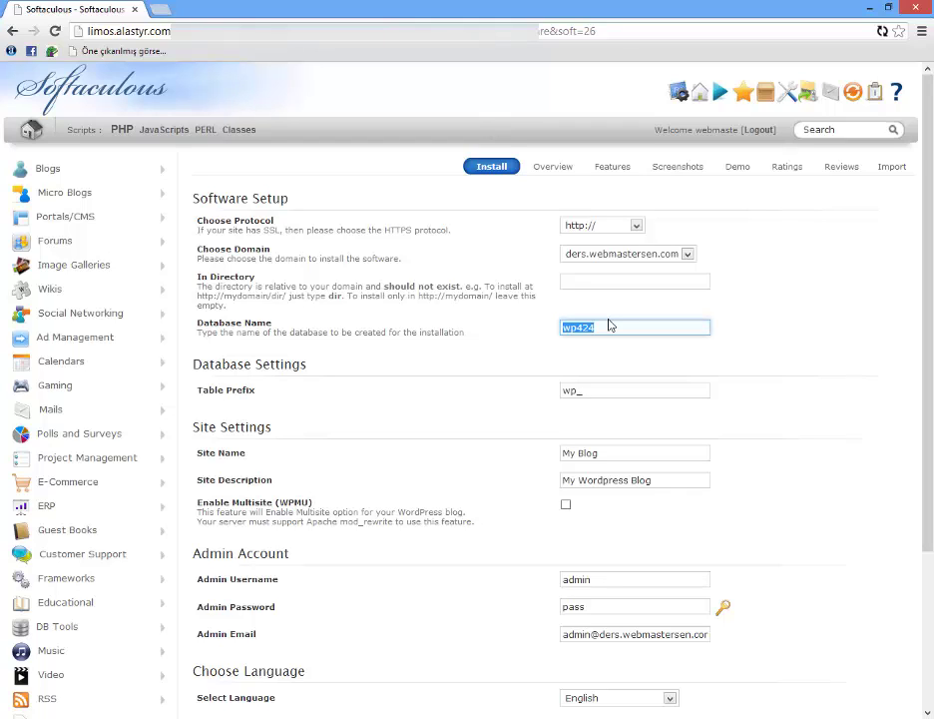
text(videoluders)
key(Tab)
Step: Shorten the database name to videolu and select the wp_ table prefix
click(579, 419)
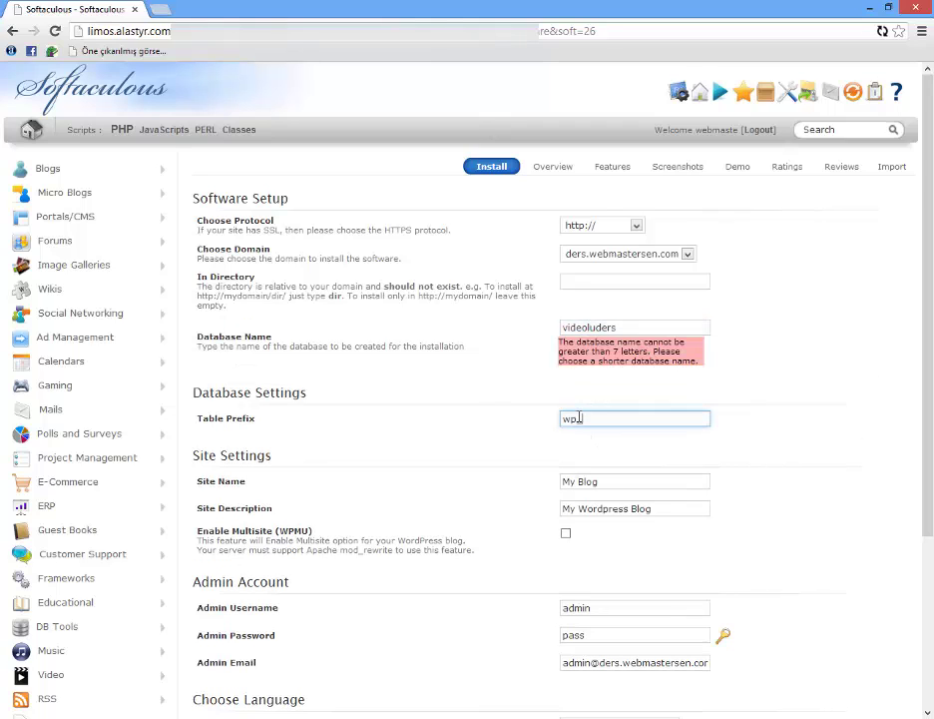
drag(624, 326, 601, 330)
key(BackSpace)
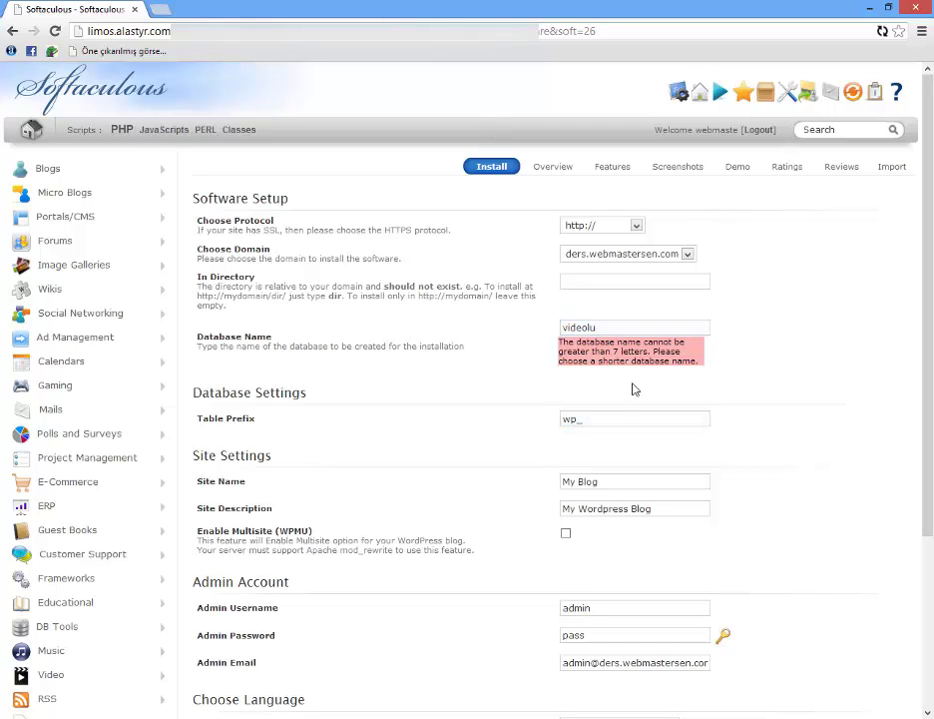
click(580, 418)
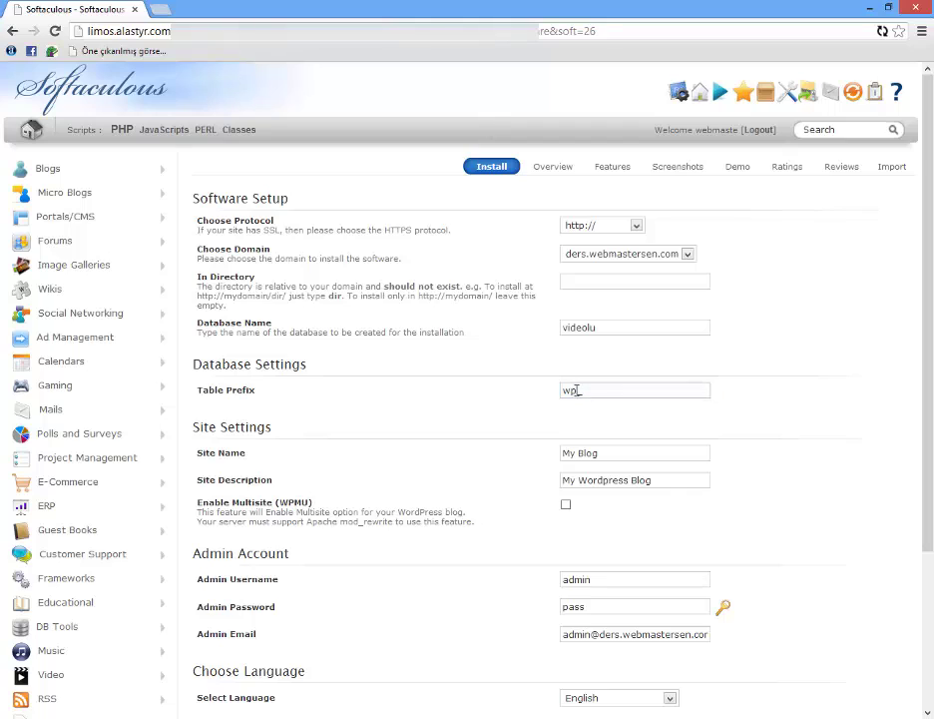
double_click(577, 389)
Step: Change the table prefix to system_ and the site name to 'videolu ders'
click(722, 427)
click(578, 390)
drag(579, 390, 498, 394)
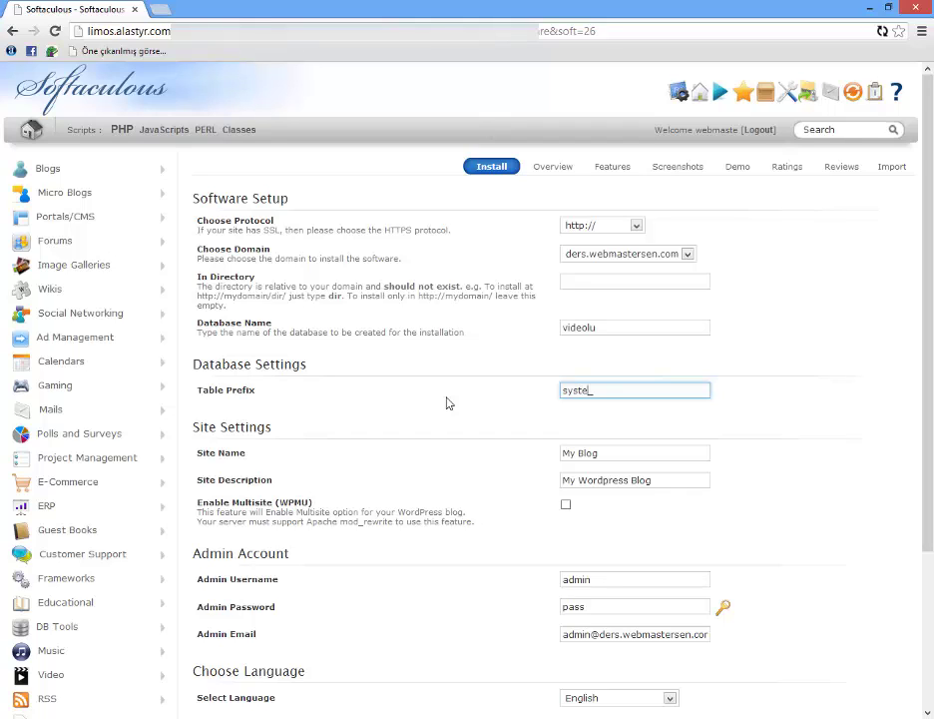
drag(638, 453, 428, 480)
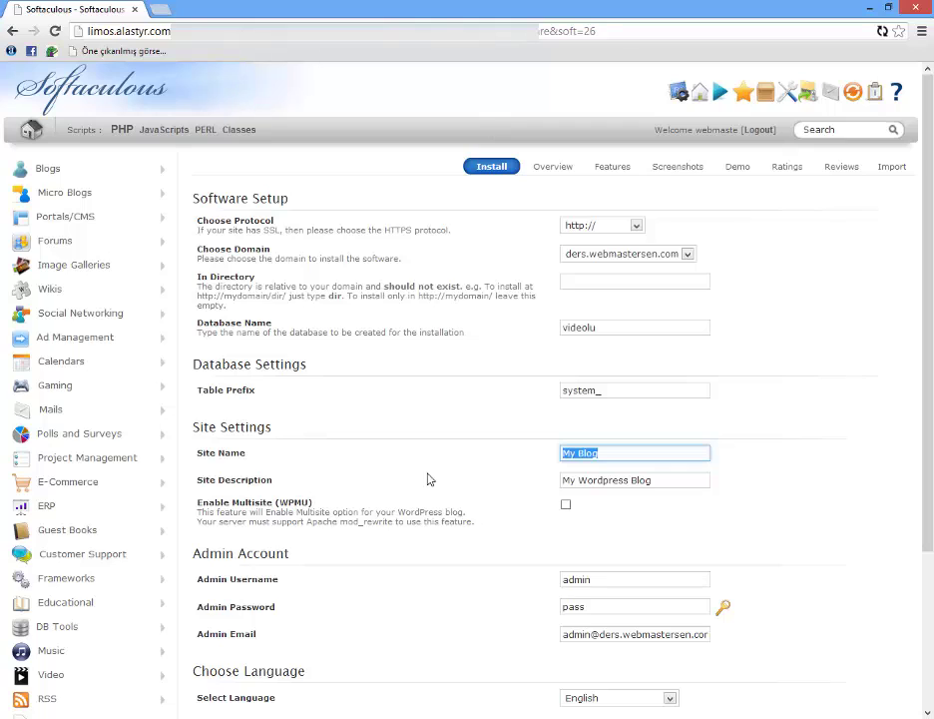
text(videolu ders)
drag(684, 482, 239, 502)
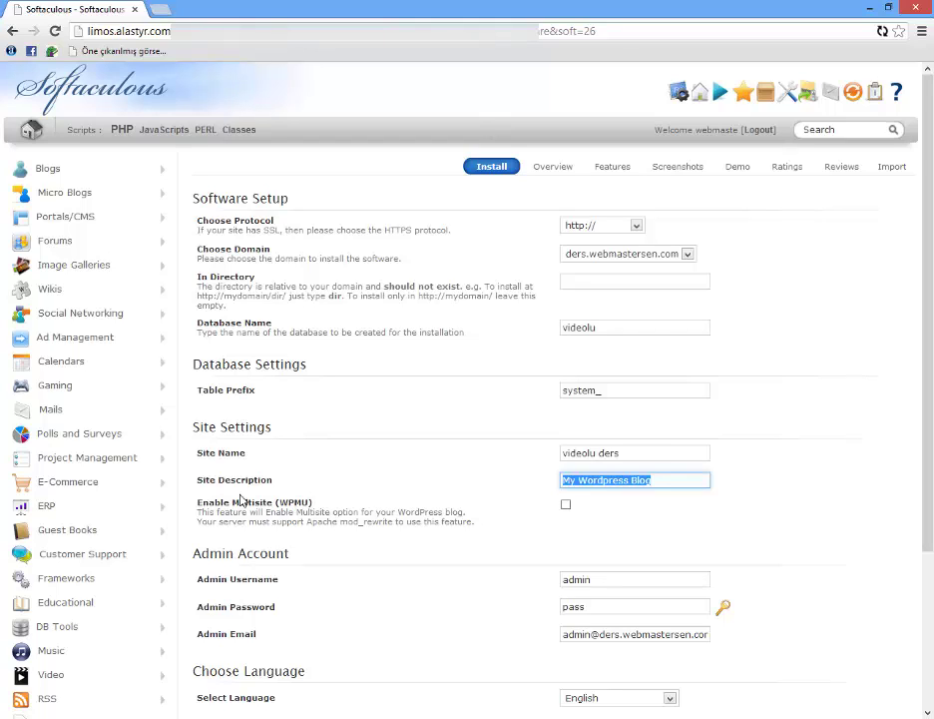
text(www.webmasters)
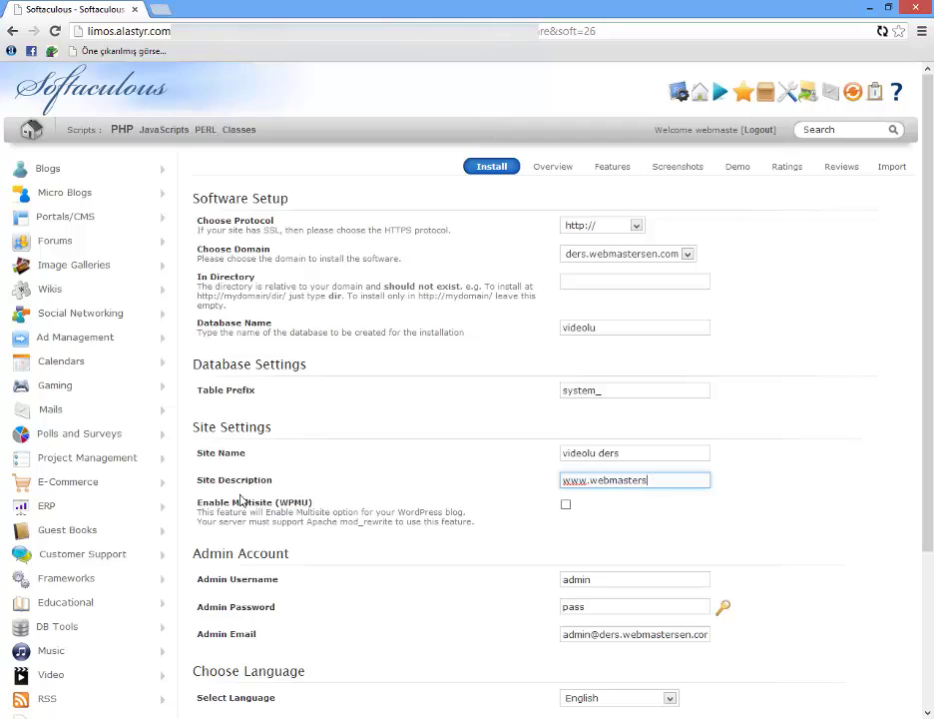
text(.com)
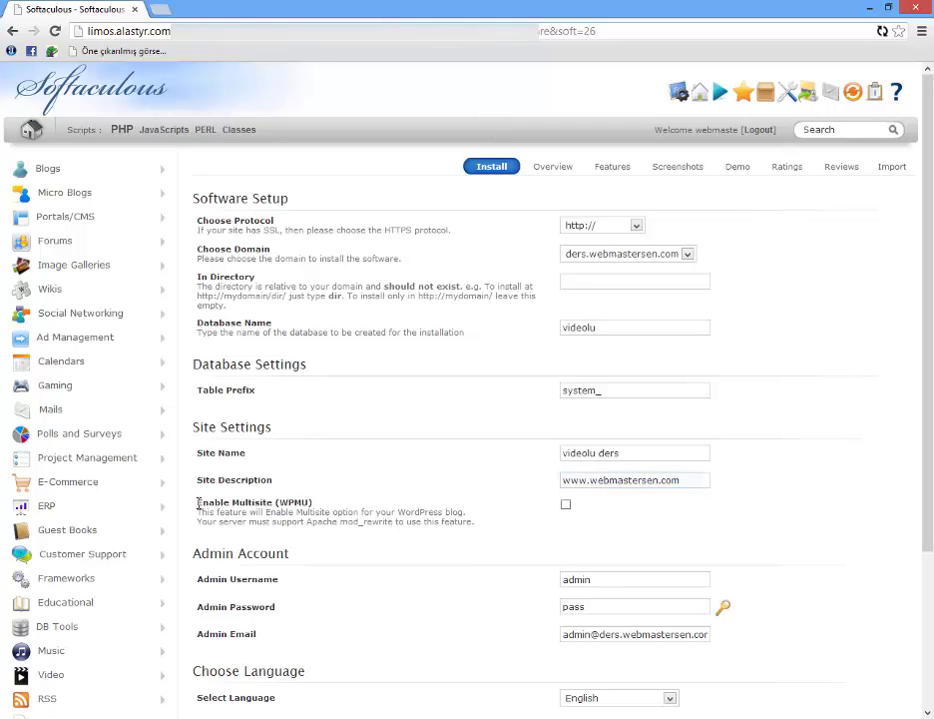
drag(200, 502, 317, 502)
Step: Choose Turkish as the WordPress language and install it on ders.webmastersen.com
click(320, 504)
scroll(437, 456, down, 3)
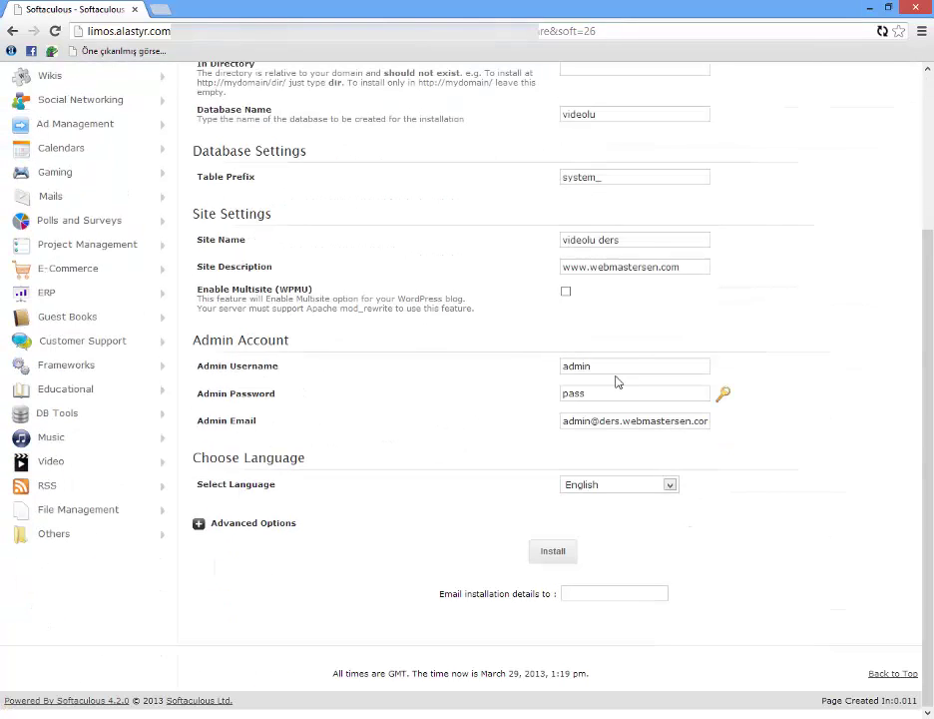
double_click(584, 365)
click(619, 485)
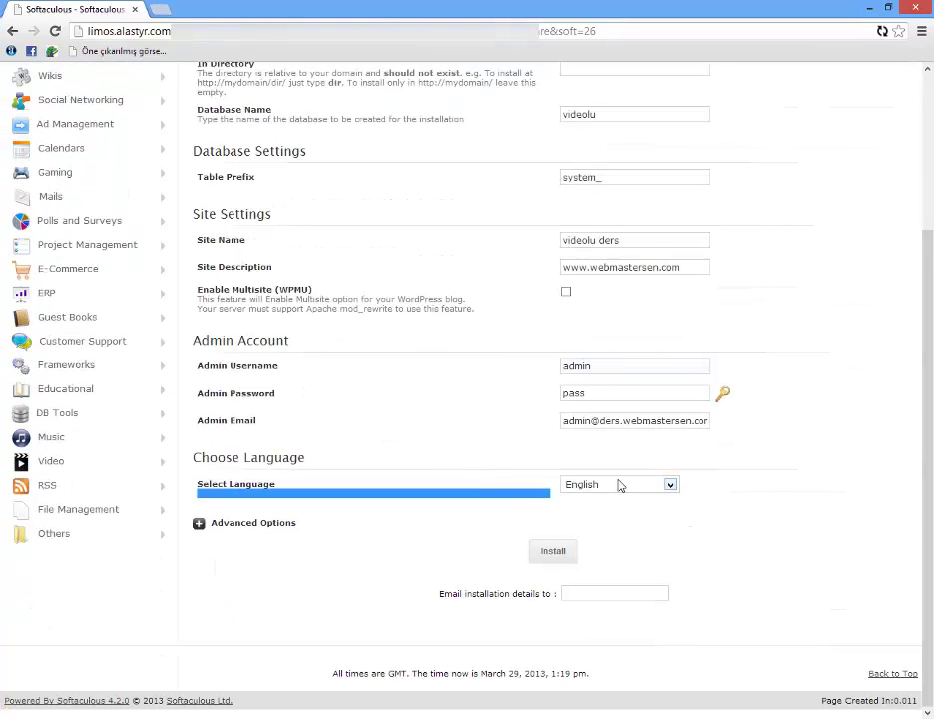
drag(182, 471, 304, 469)
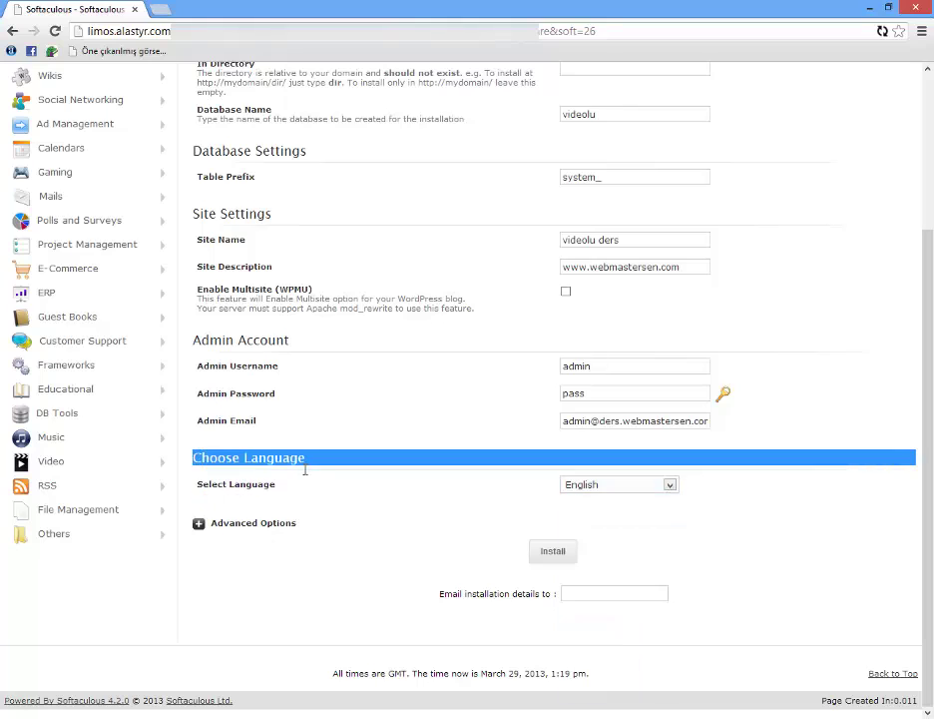
click(546, 507)
click(575, 486)
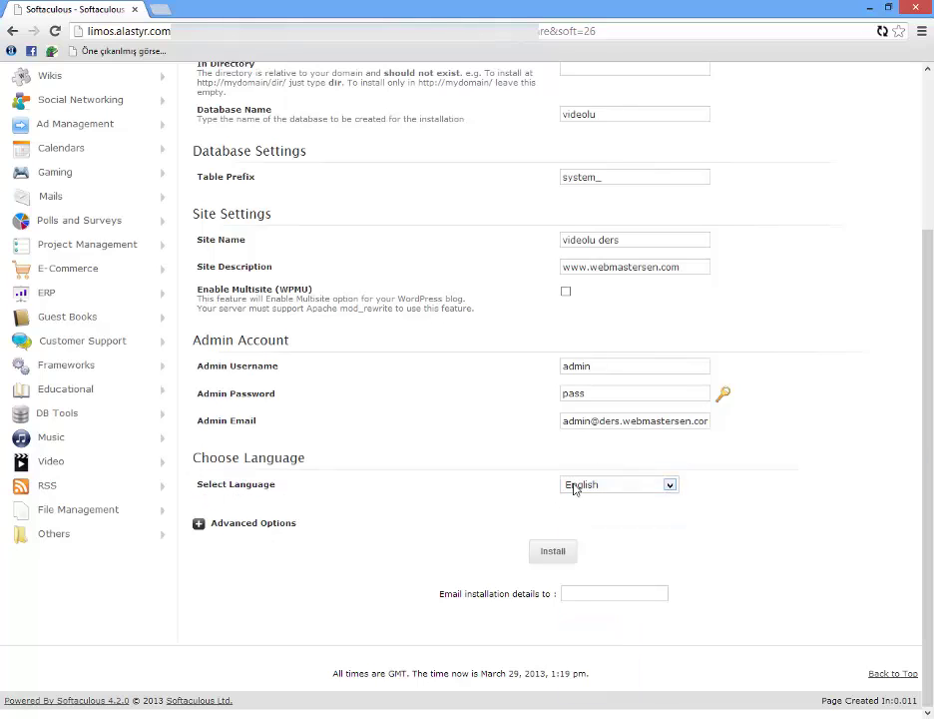
scroll(586, 675, down, 2)
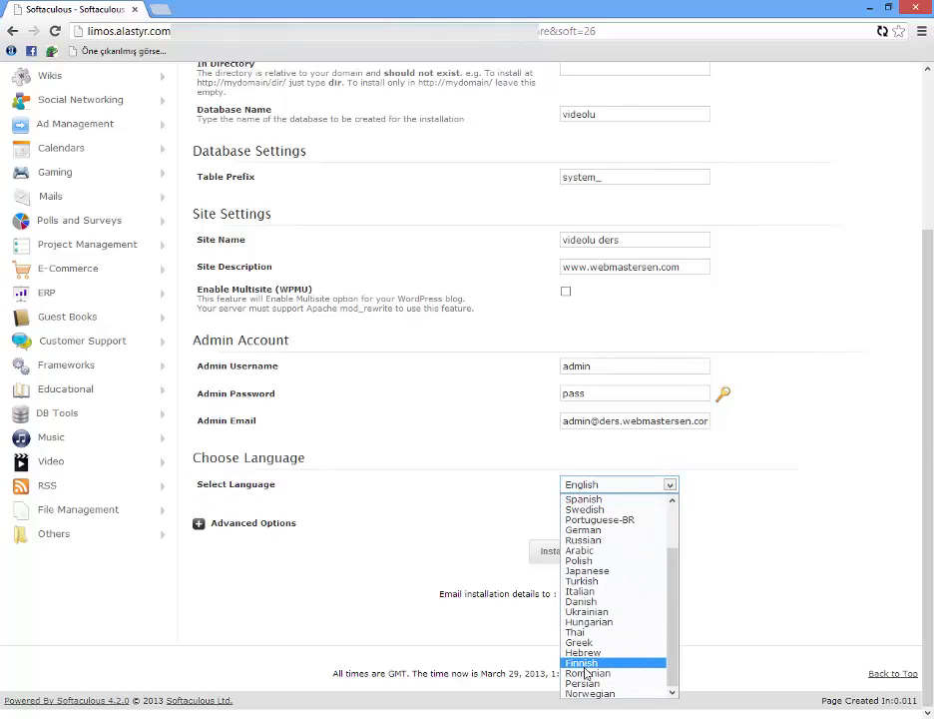
click(599, 581)
click(565, 557)
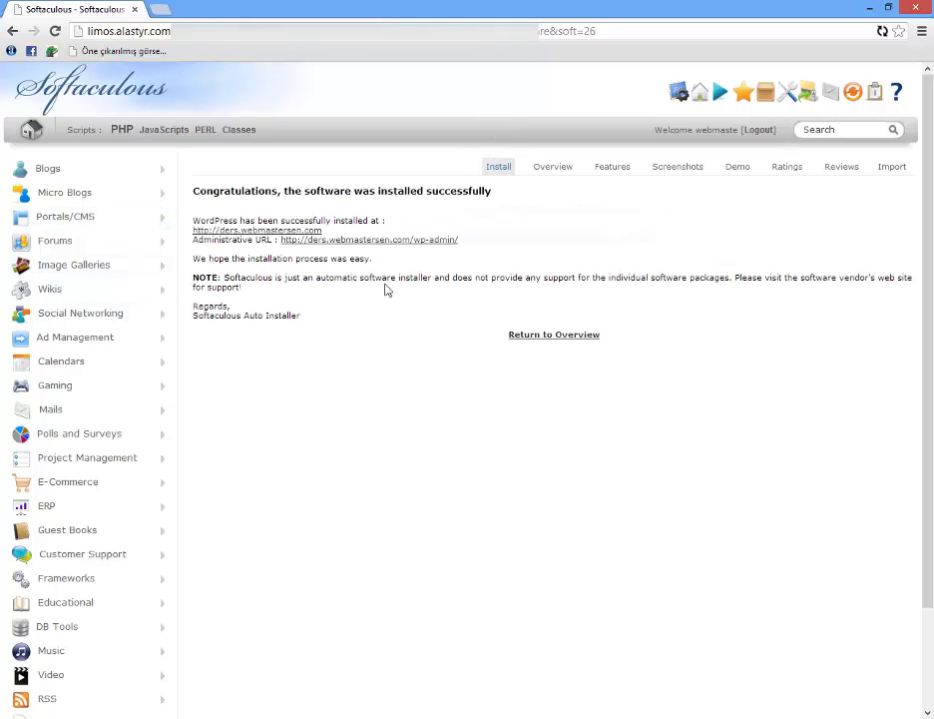
Step: Open the new ders.webmastersen.com site in a new tab, which fails to load
middle_click(262, 230)
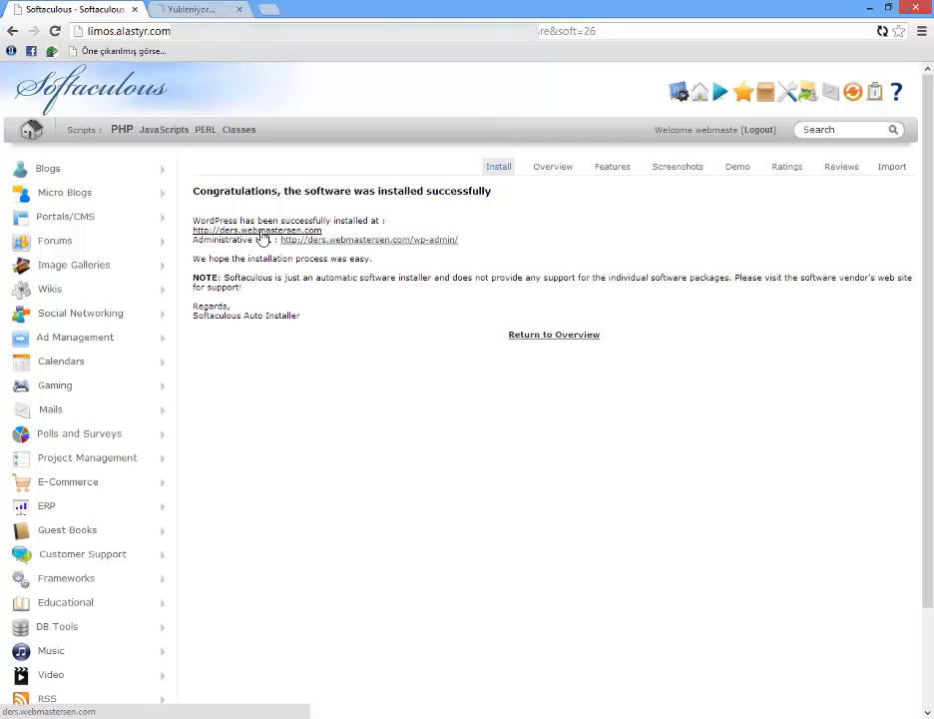
click(215, 9)
click(56, 31)
click(70, 9)
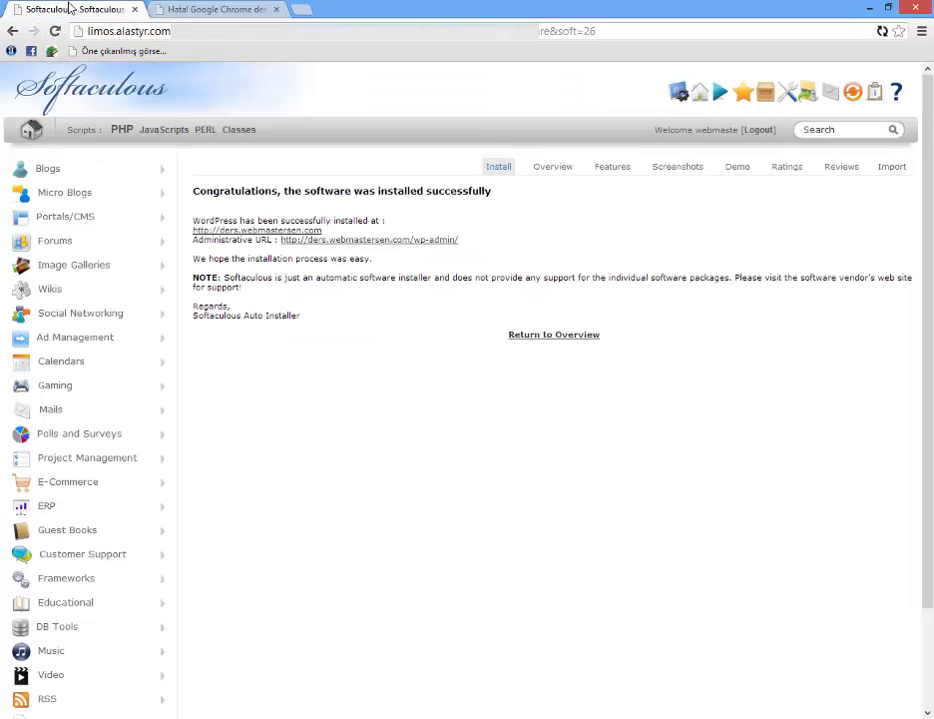
Step: Open the wp-admin URL in a new tab, close it, and return to the success page
middle_click(312, 245)
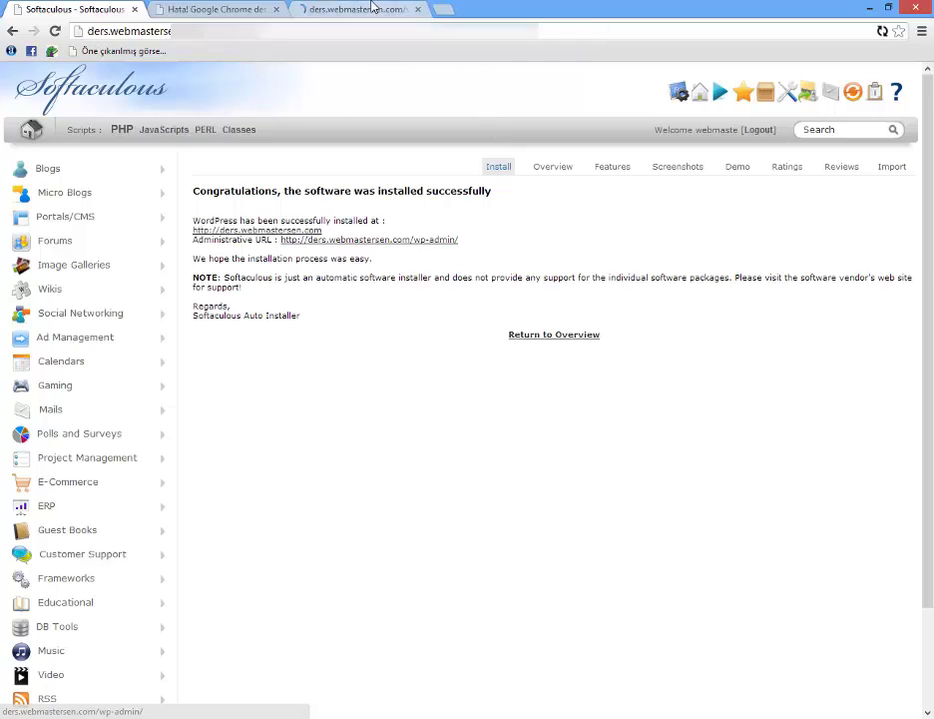
click(409, 14)
click(417, 8)
click(110, 10)
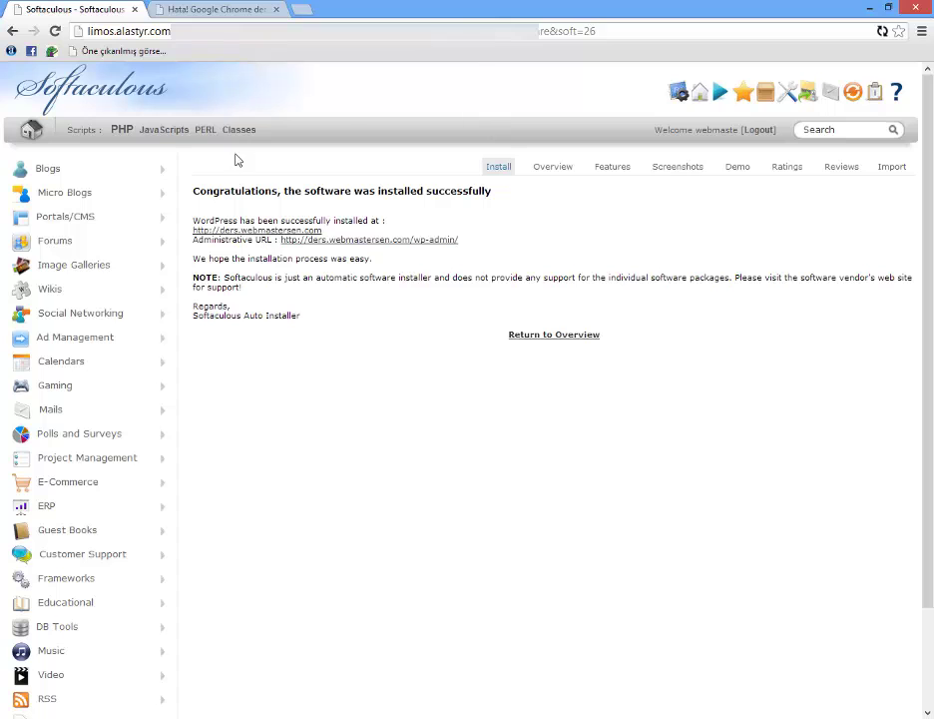
Step: Go to the cPanel home and open the Subdomains page
click(679, 93)
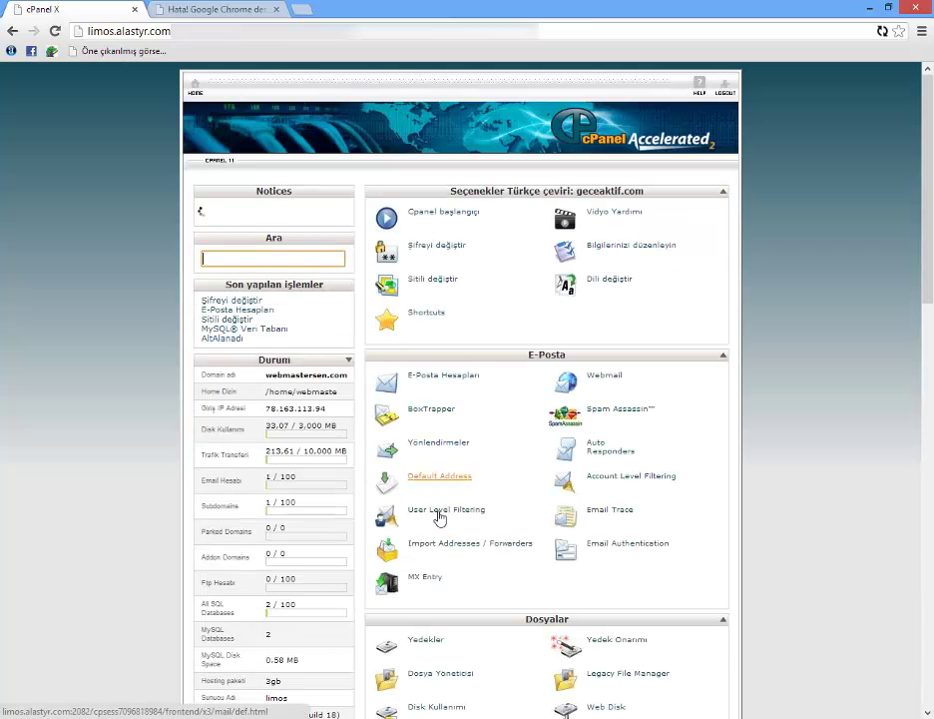
scroll(443, 515, down, 3)
scroll(443, 515, down, 9)
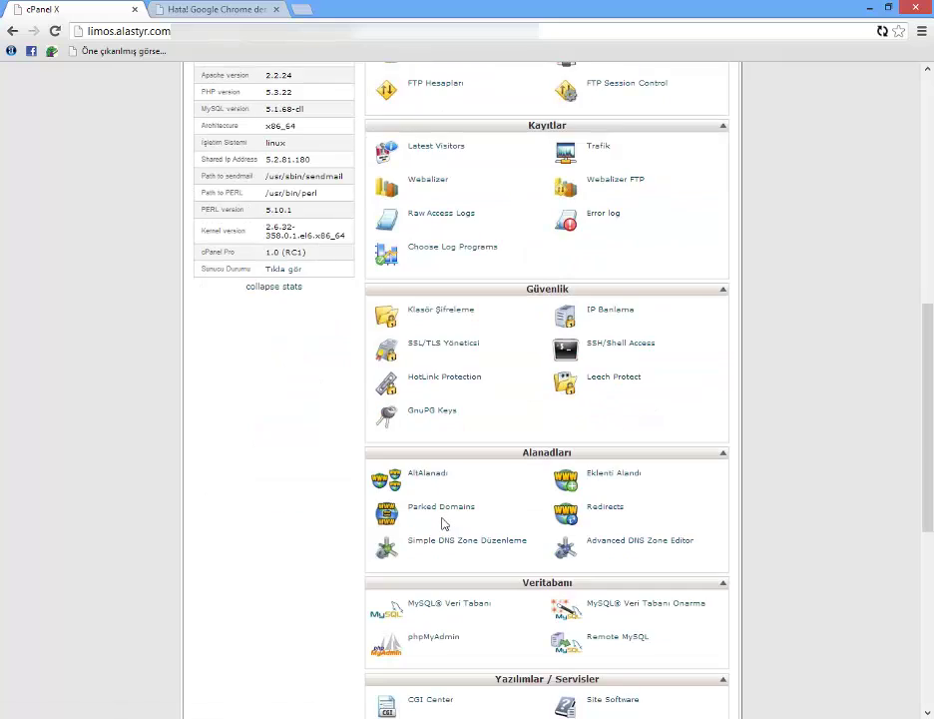
click(432, 336)
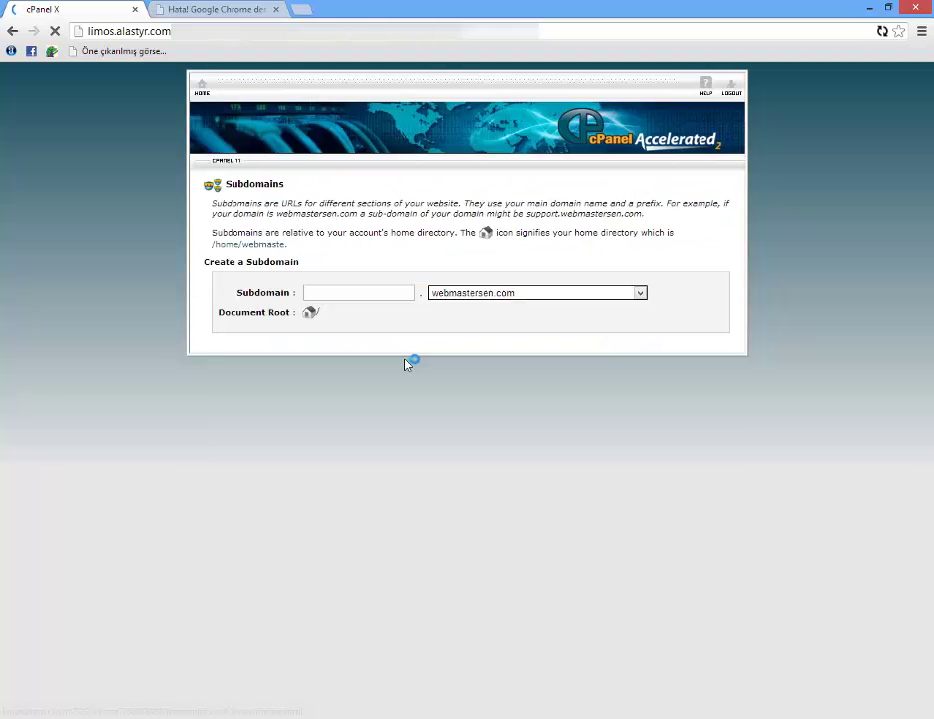
Step: Try visiting ders.webmastersen.com from the list, then close the error tabs
drag(320, 460, 215, 459)
right_click(222, 463)
click(239, 488)
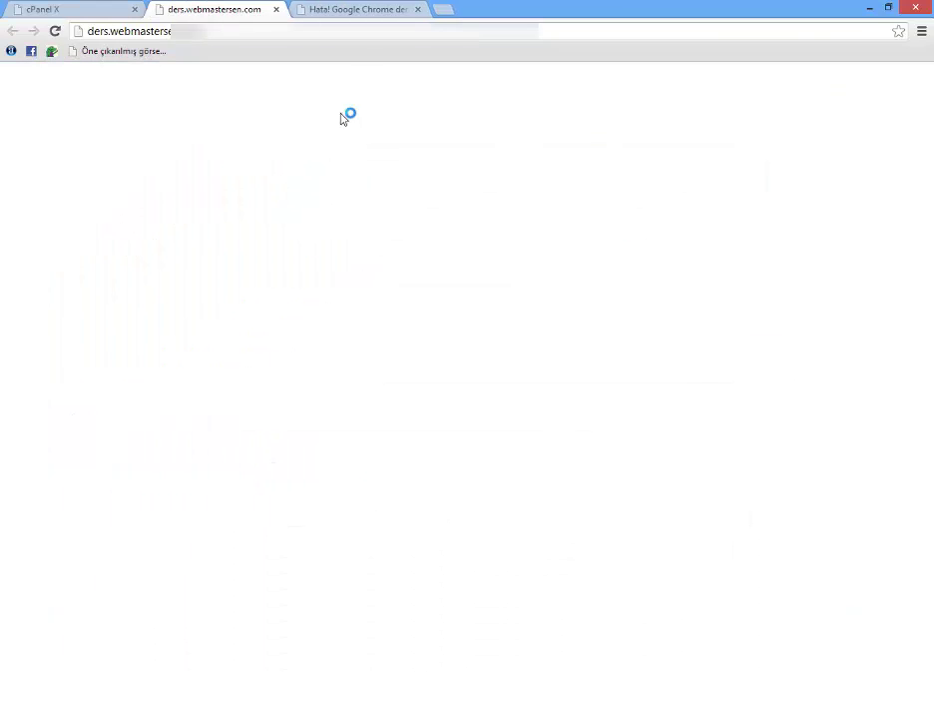
click(393, 9)
click(277, 9)
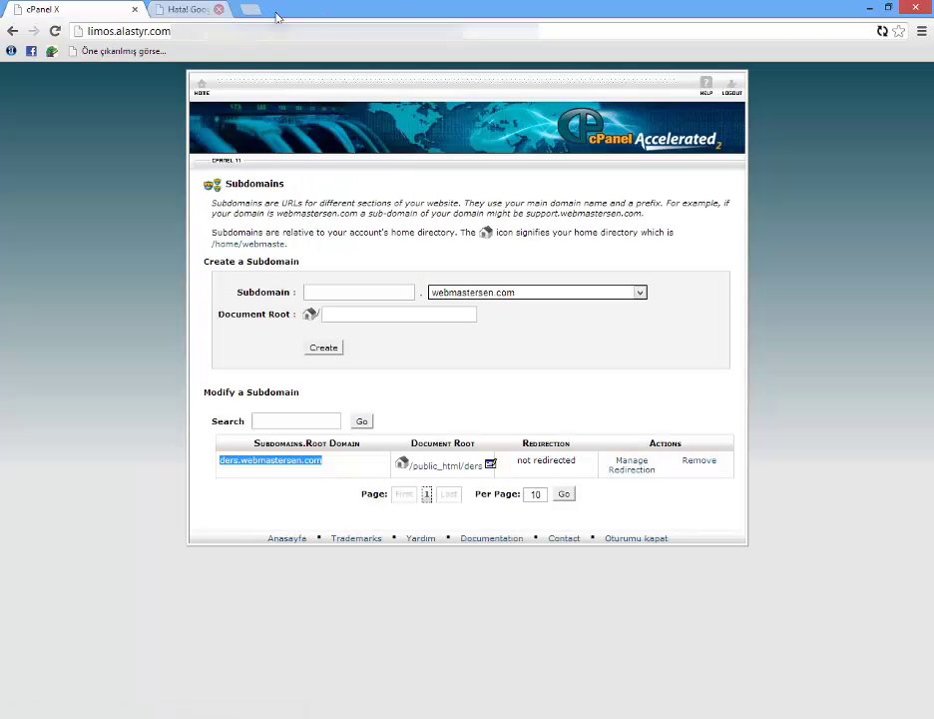
Step: Check the ders redirection and document root without changes, then open File Manager's home directory
click(427, 495)
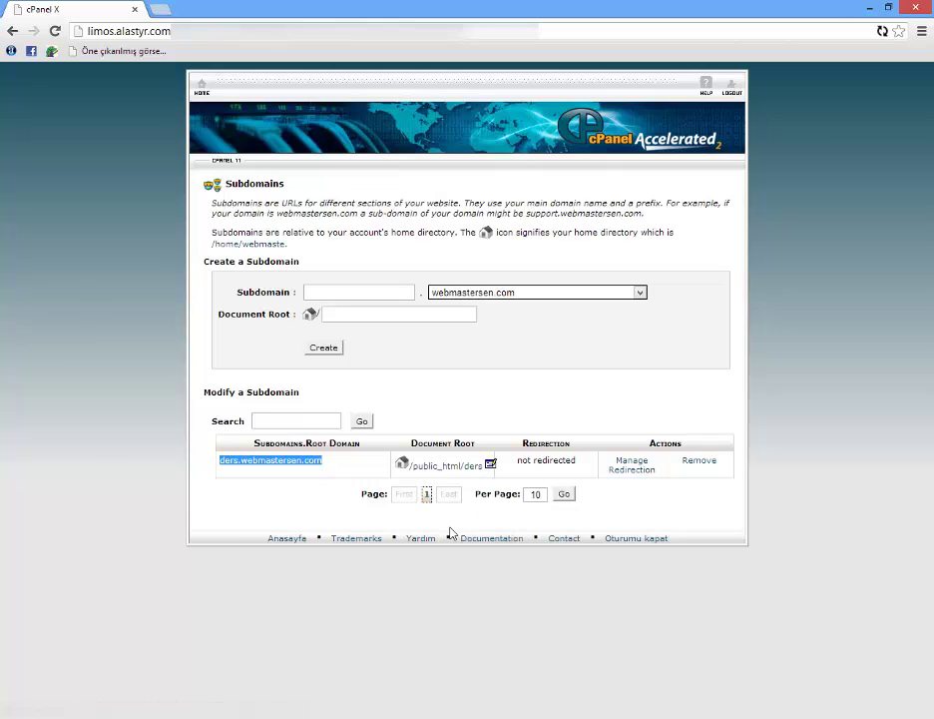
click(631, 472)
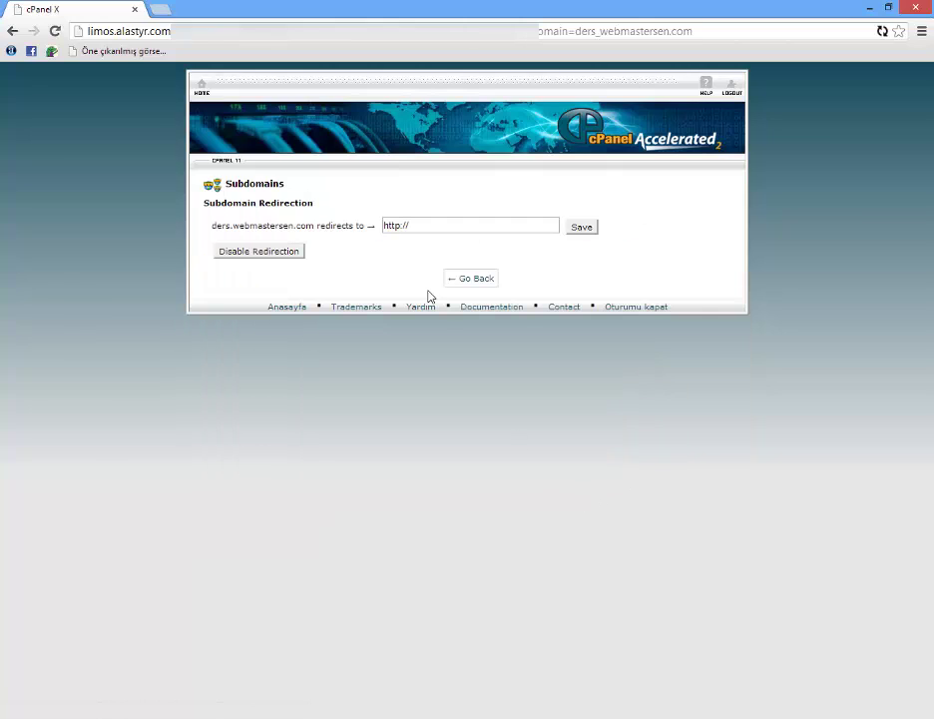
click(12, 32)
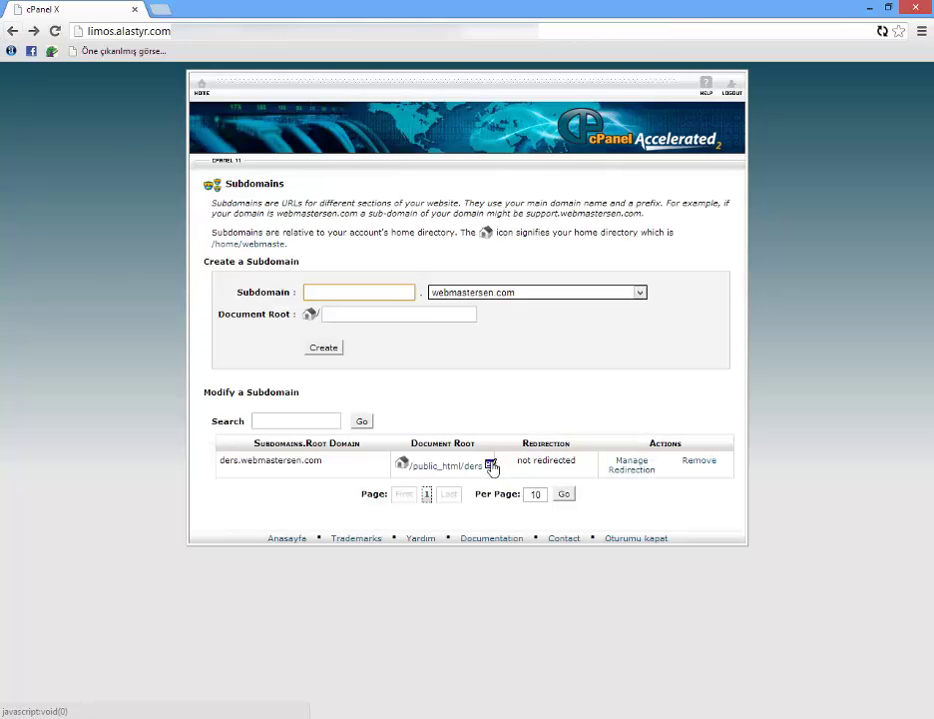
click(491, 465)
click(606, 444)
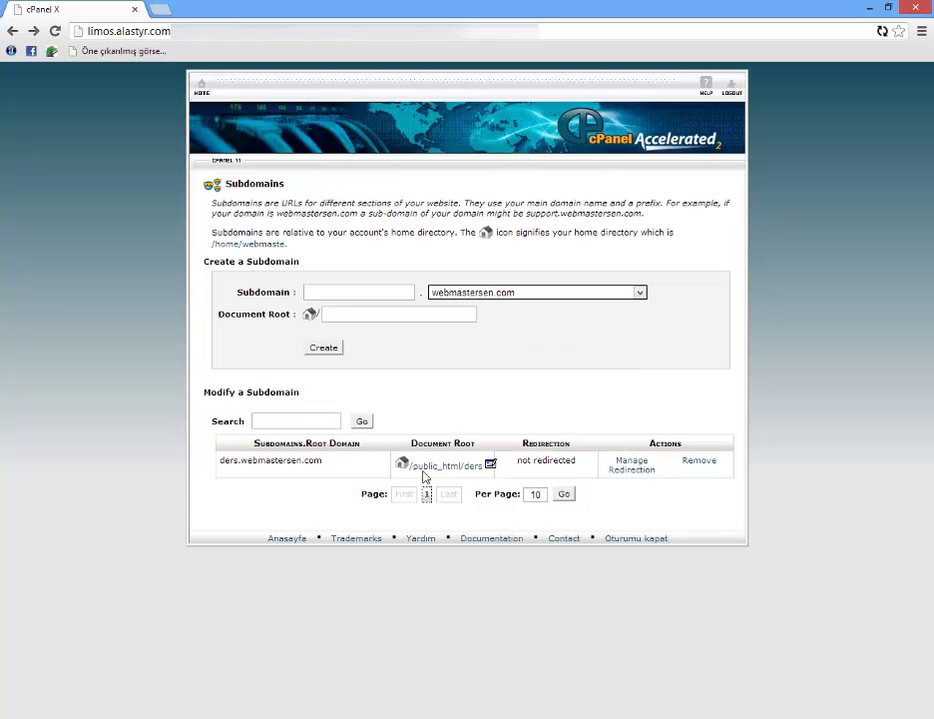
click(407, 465)
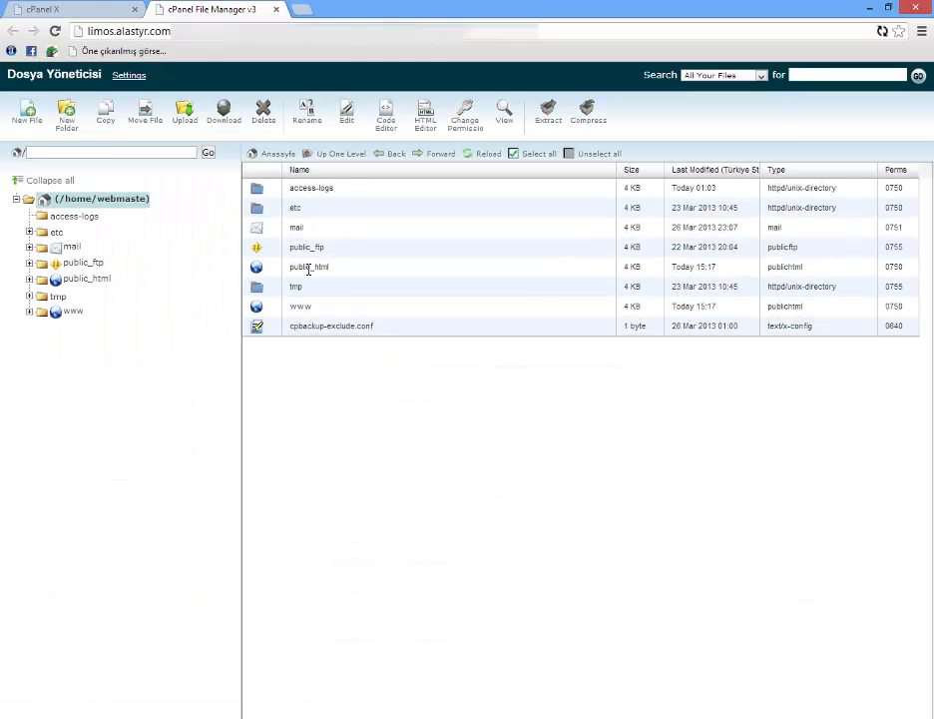
Step: Open public_html/ders in File Manager to confirm the WordPress files are there
click(309, 268)
click(309, 268)
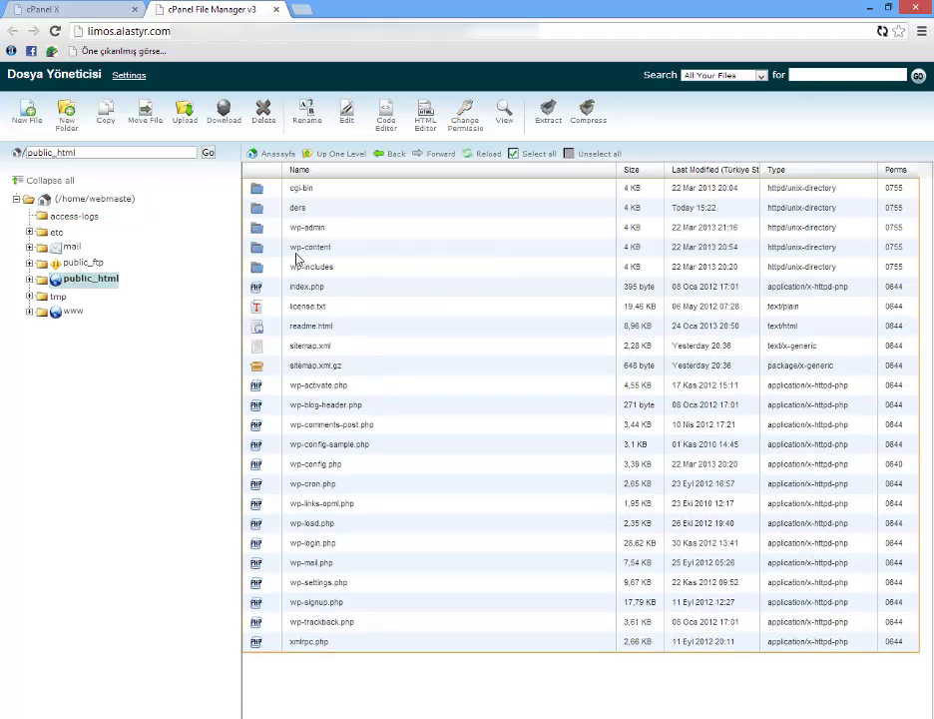
double_click(317, 210)
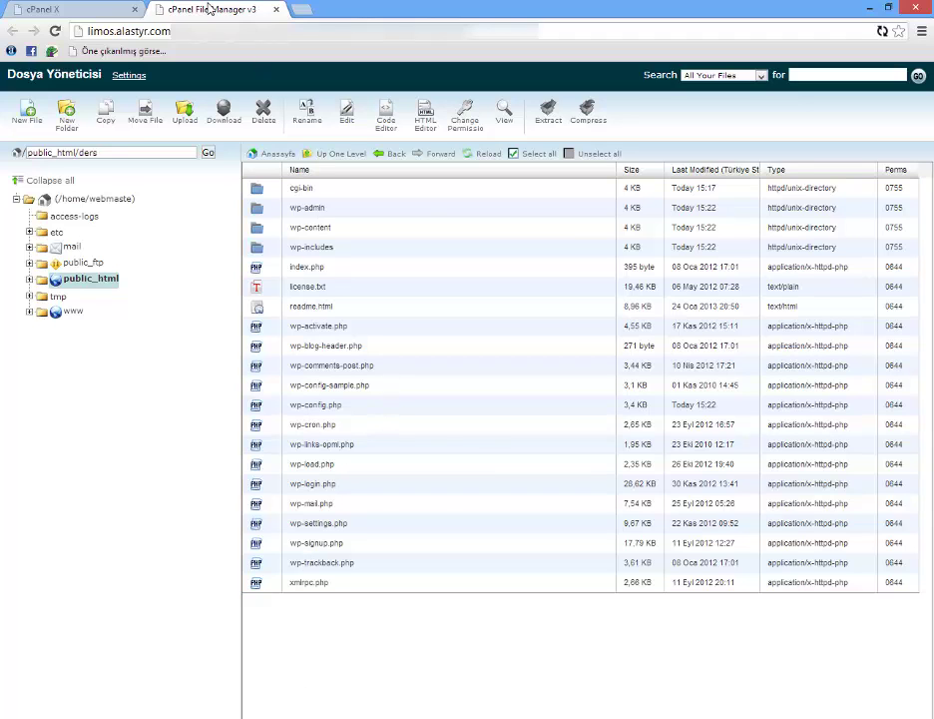
Step: Retry visiting ders.webmastersen.com from the Subdomains list and close the failed tab
click(40, 9)
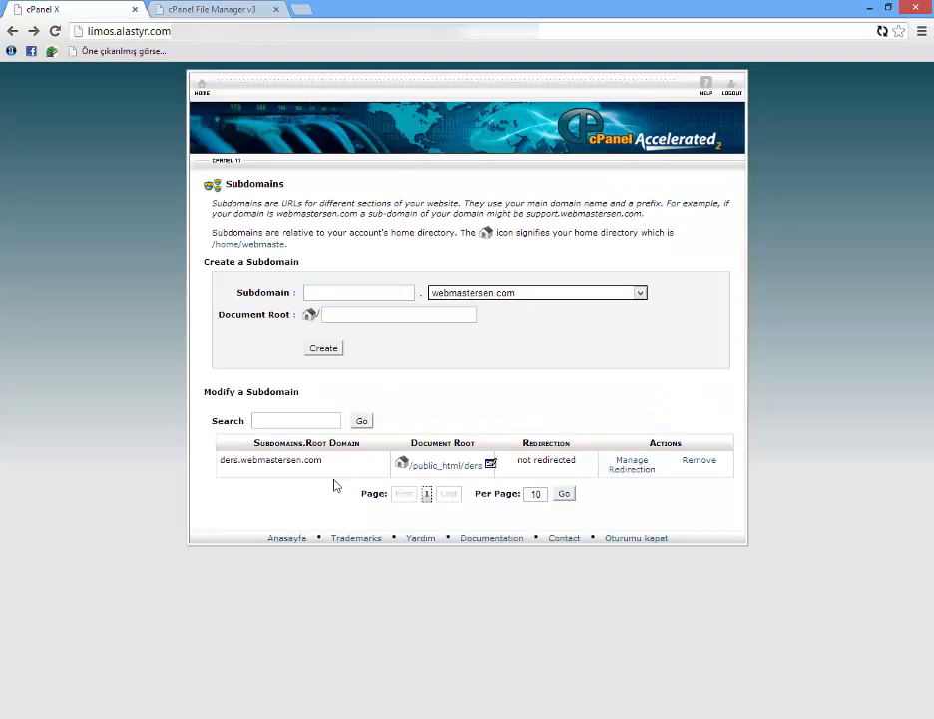
drag(323, 462, 224, 466)
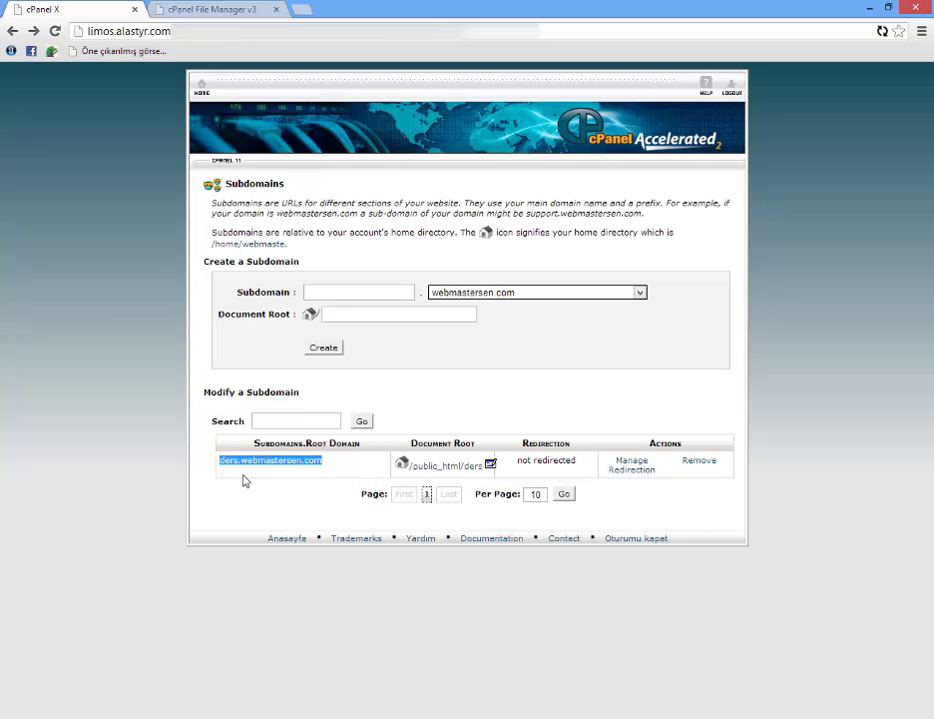
right_click(245, 470)
click(277, 492)
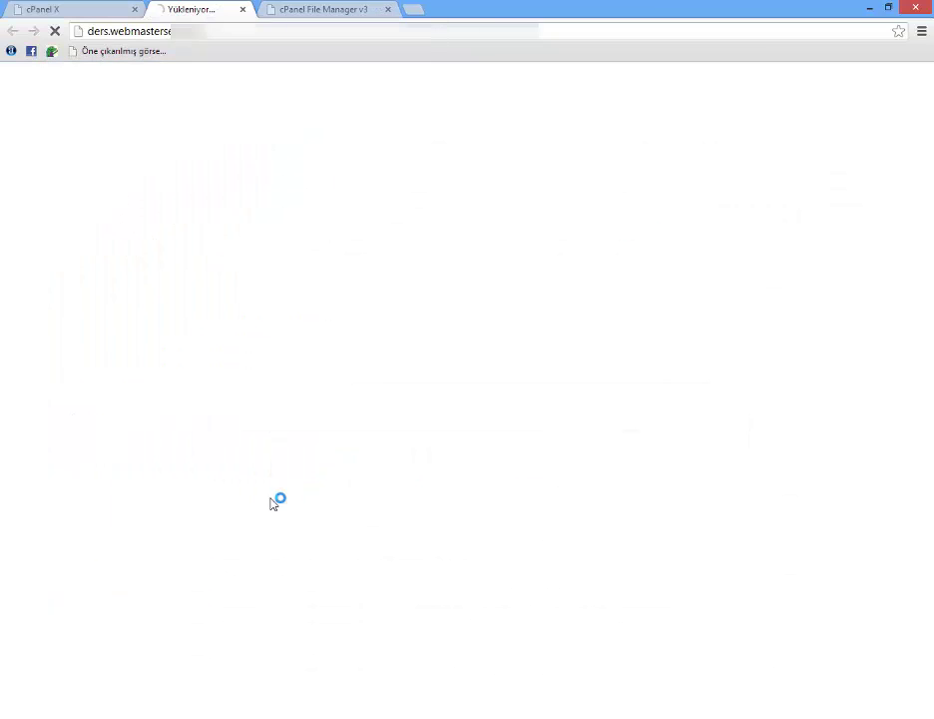
click(277, 9)
Step: Load webmastersen.com in the File Manager tab, then return to the cPanel Subdomains tab
click(212, 9)
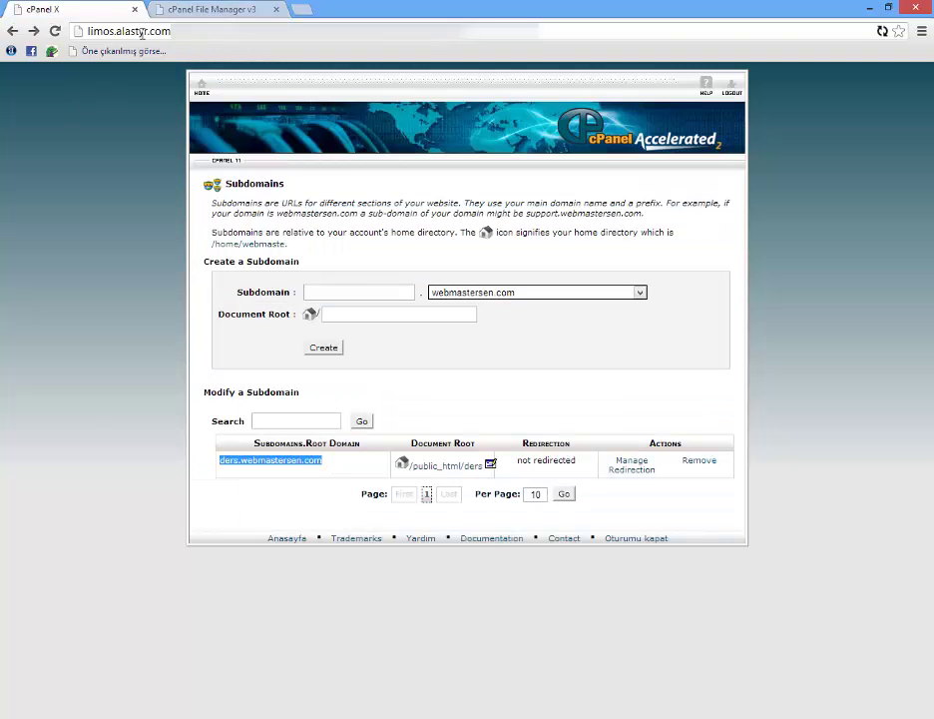
click(205, 9)
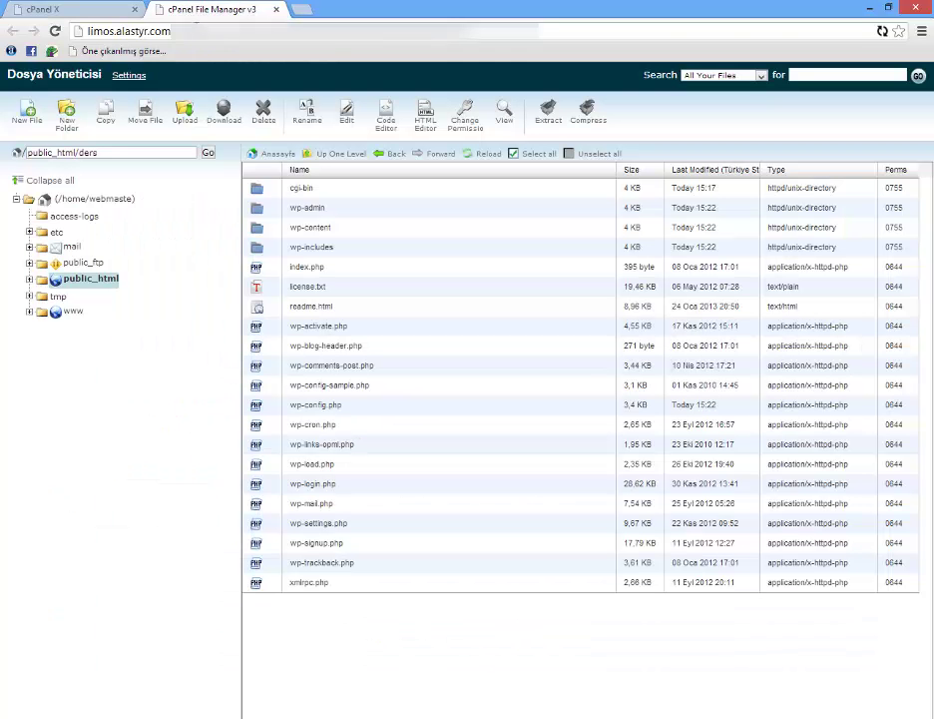
click(177, 31)
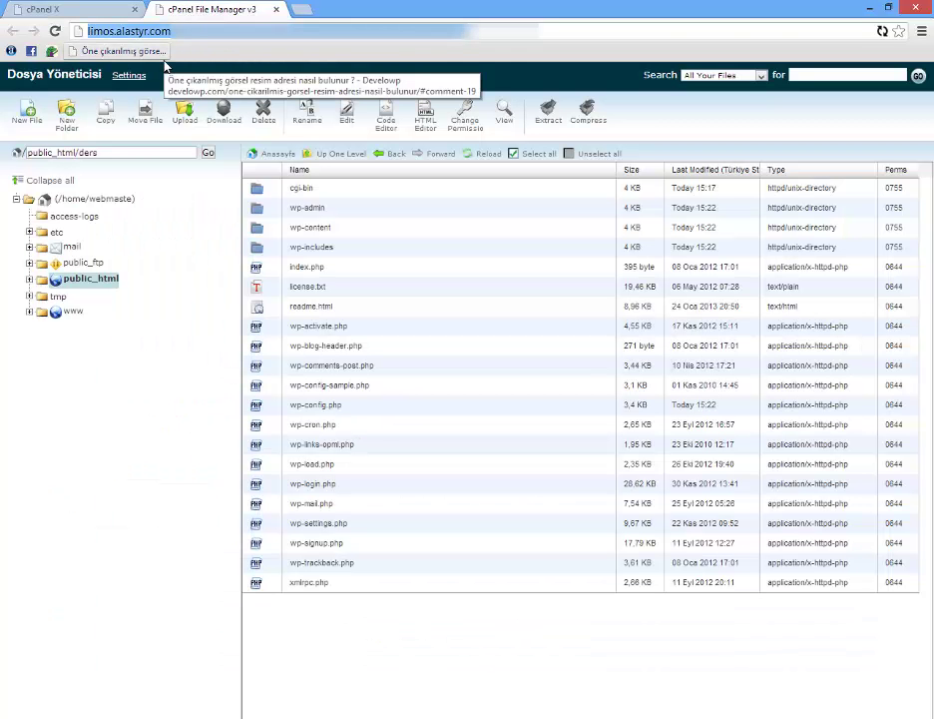
text(webmastersen.co)
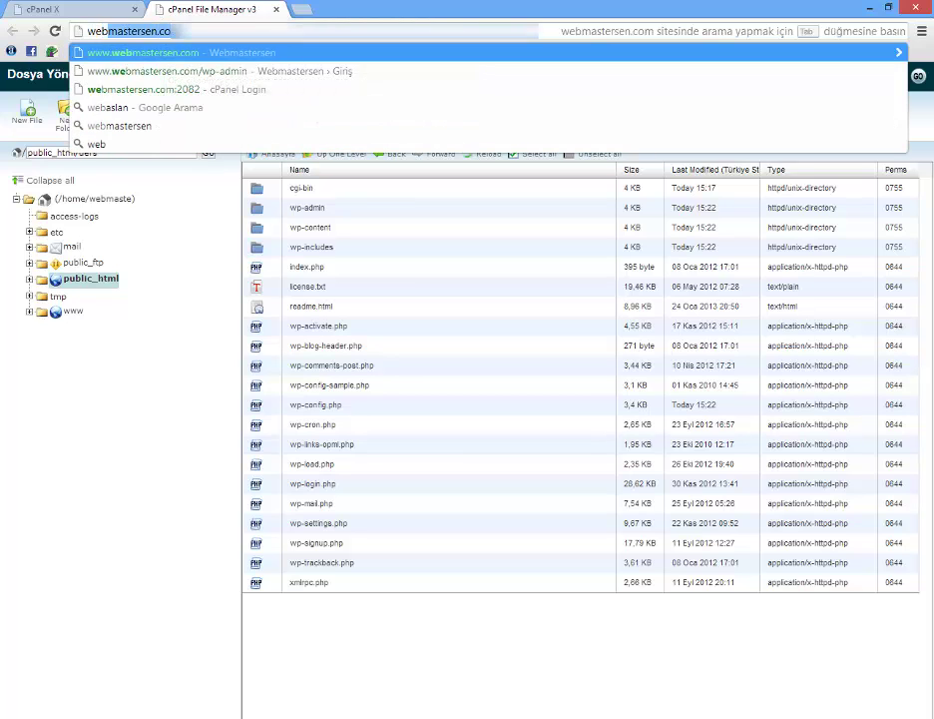
key(Return)
key(ctrl+1)
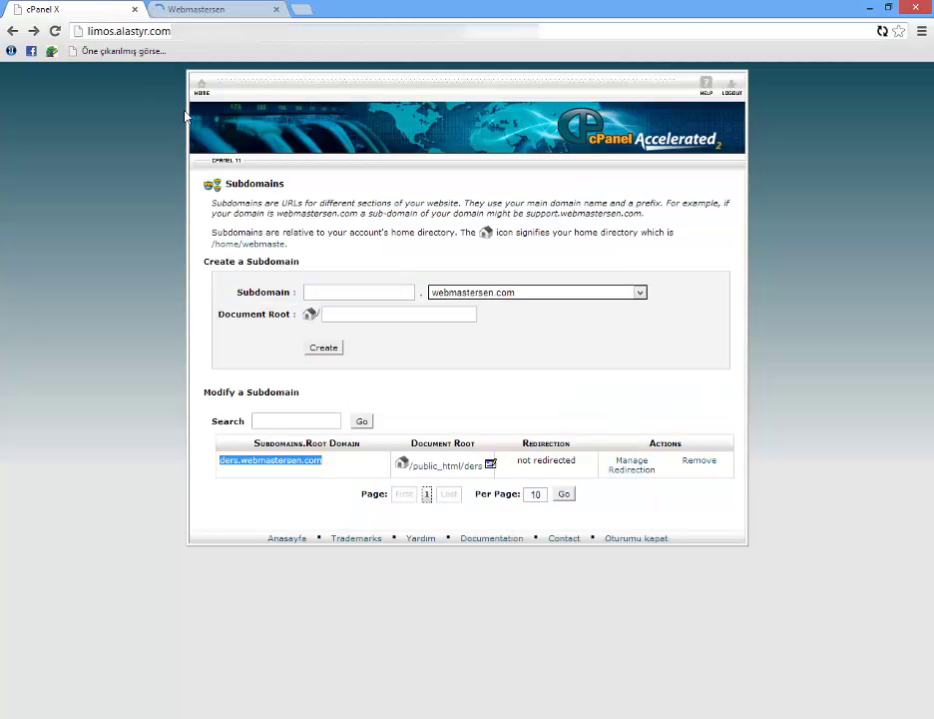